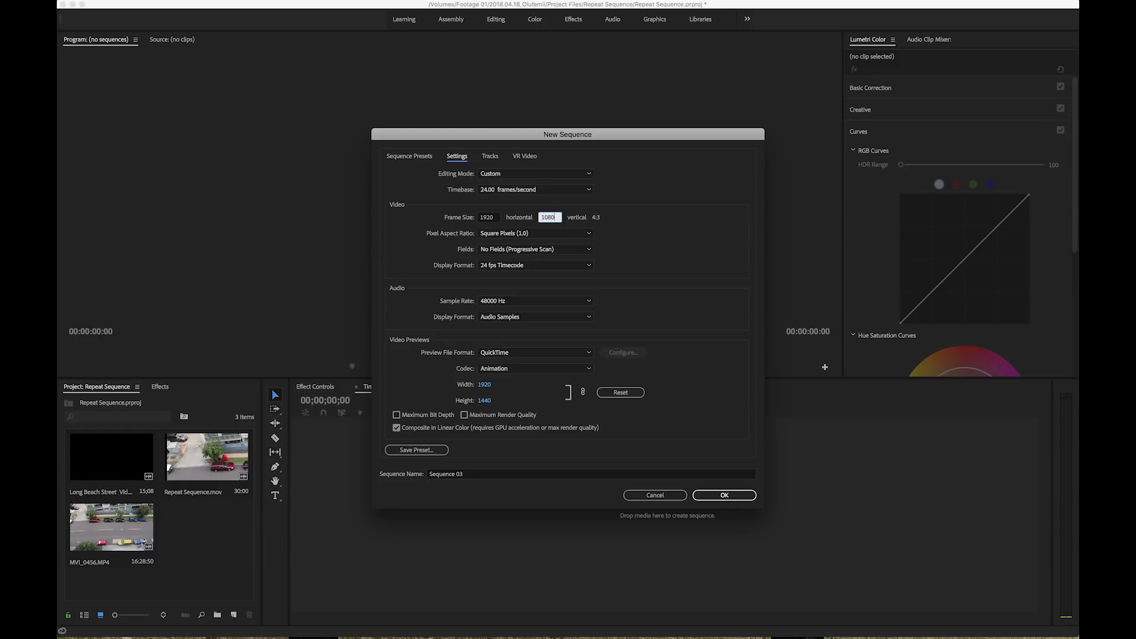
Name the new sequence Repeat and create it with the chosen settings
left_click(470, 476)
type("Repeat")
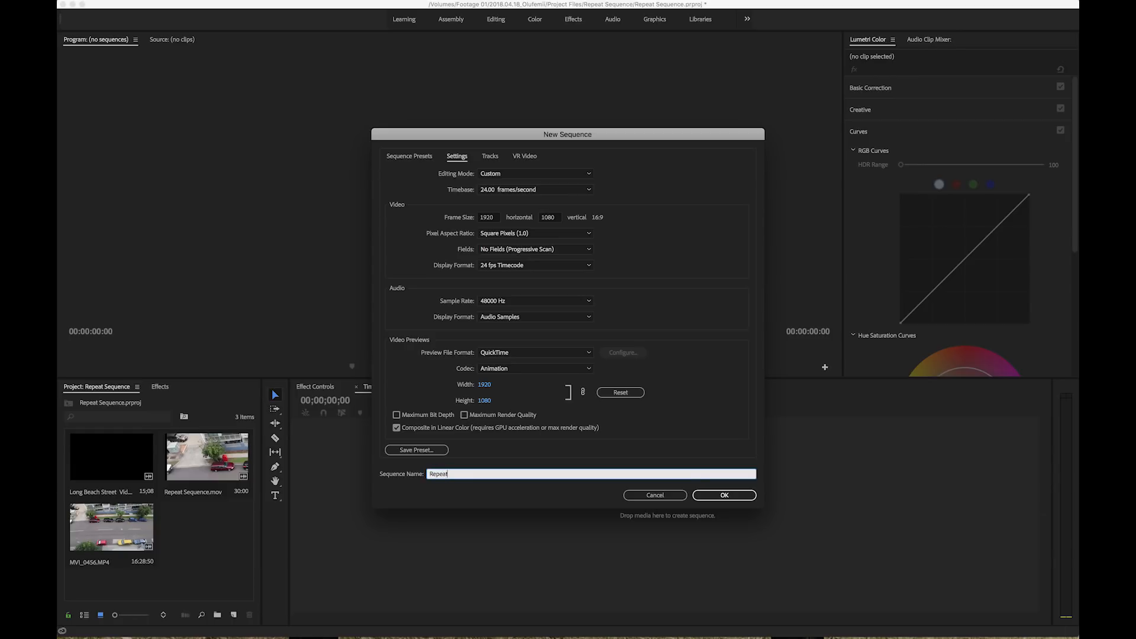
key("Return")
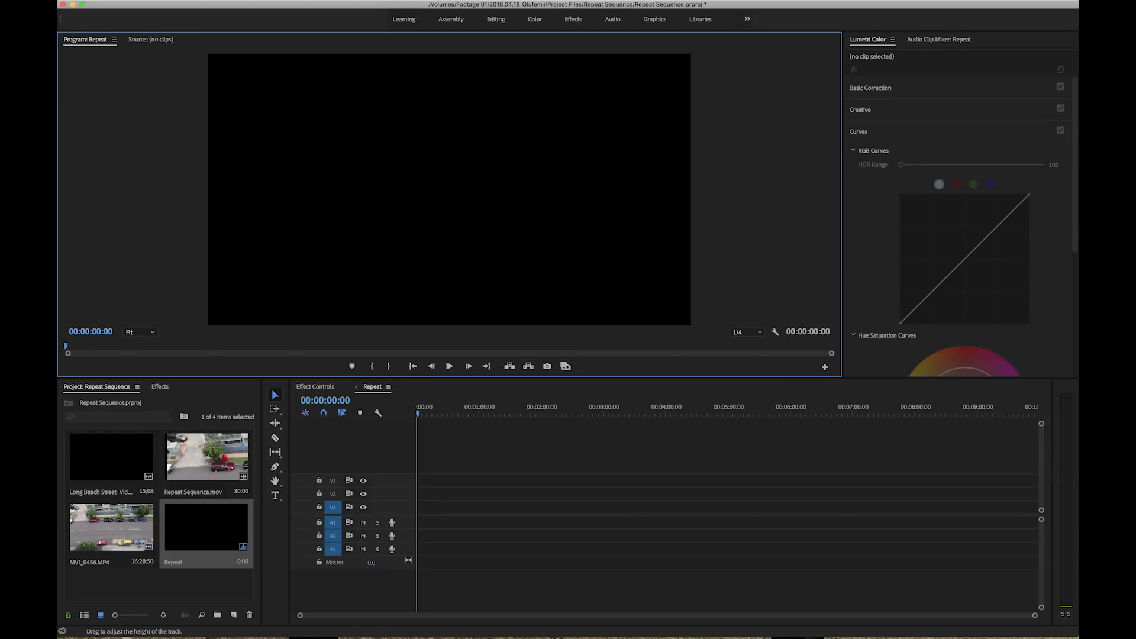
Place MVI_0456.MP4 at the start of track V2 and change the sequence settings to match the clip
left_click(118, 531)
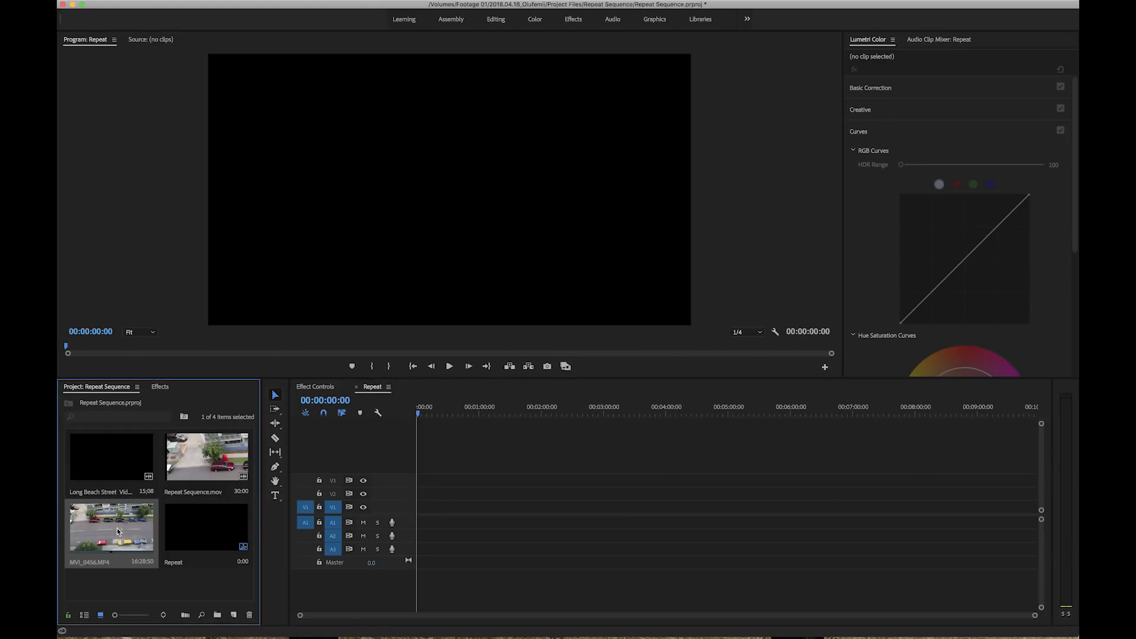
left_click_drag(428, 497, 418, 500)
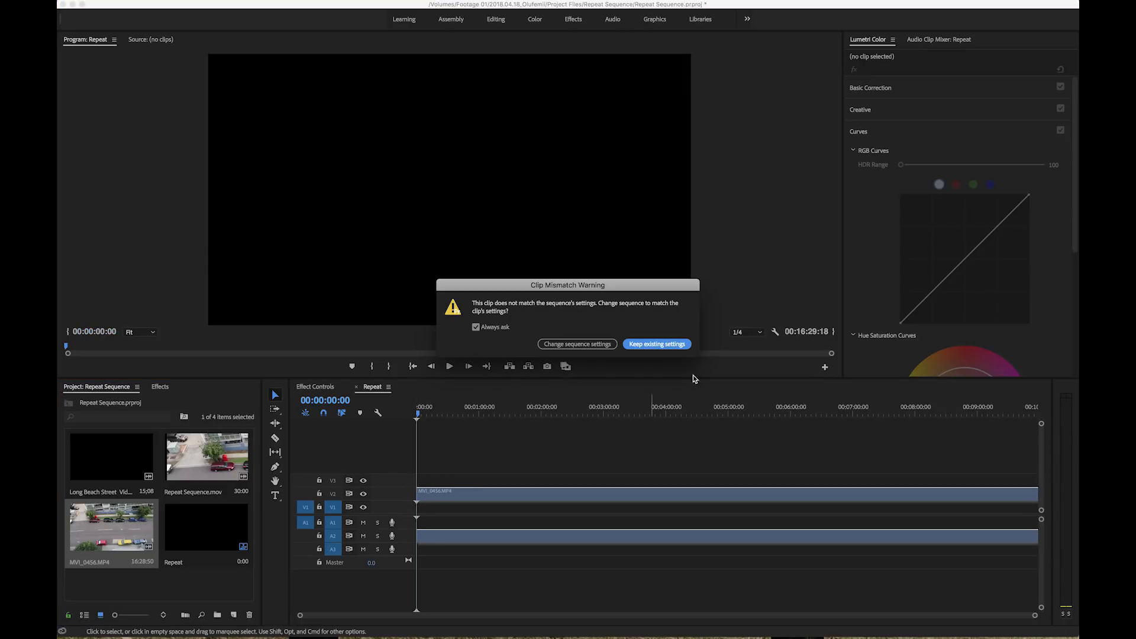
left_click(596, 345)
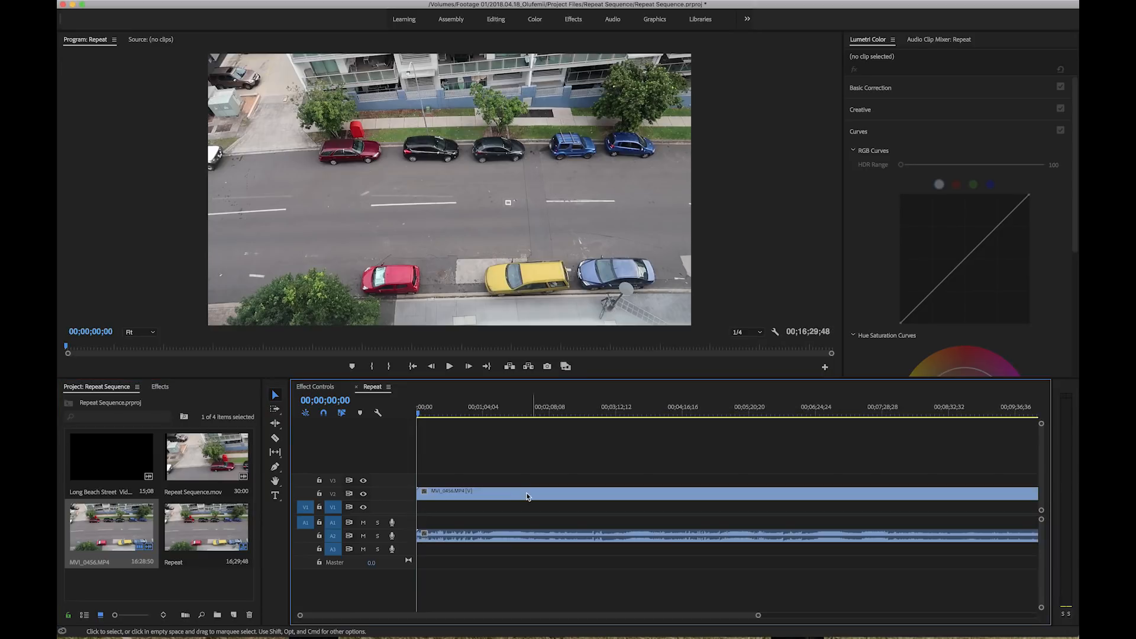
Unlink the clip's audio from its video and delete the audio
left_click(475, 495)
right_click(475, 495)
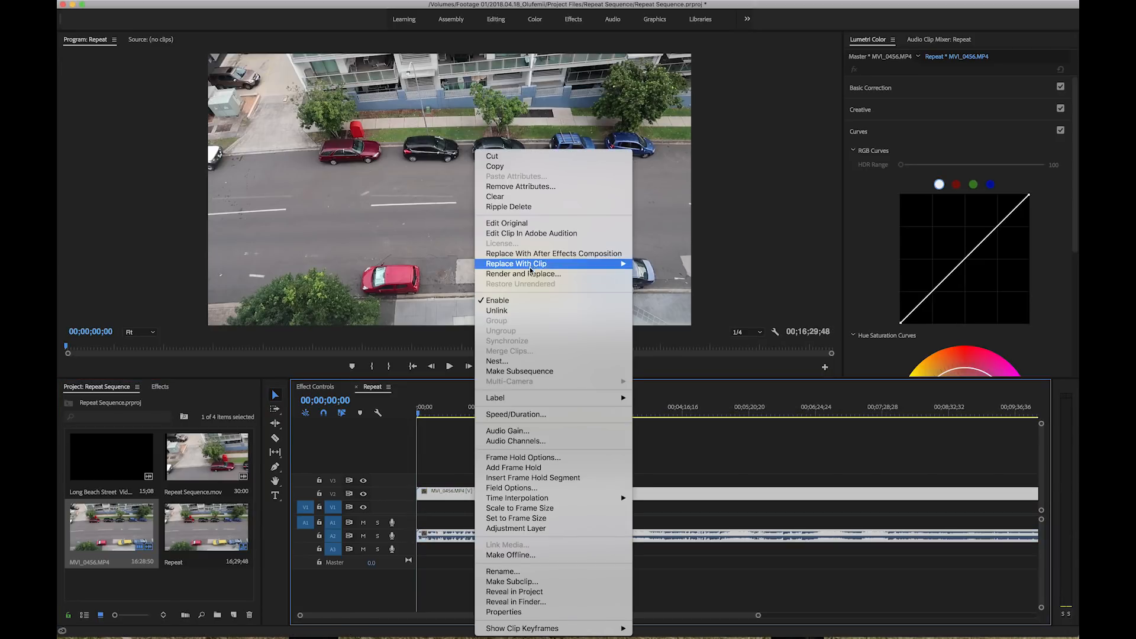
left_click(523, 310)
left_click(455, 536)
key("Delete")
Set the program playback resolution to 1/2 and preview the empty-street footage from about 00;01;07;56
key("minus")
left_click_drag(427, 416, 446, 417)
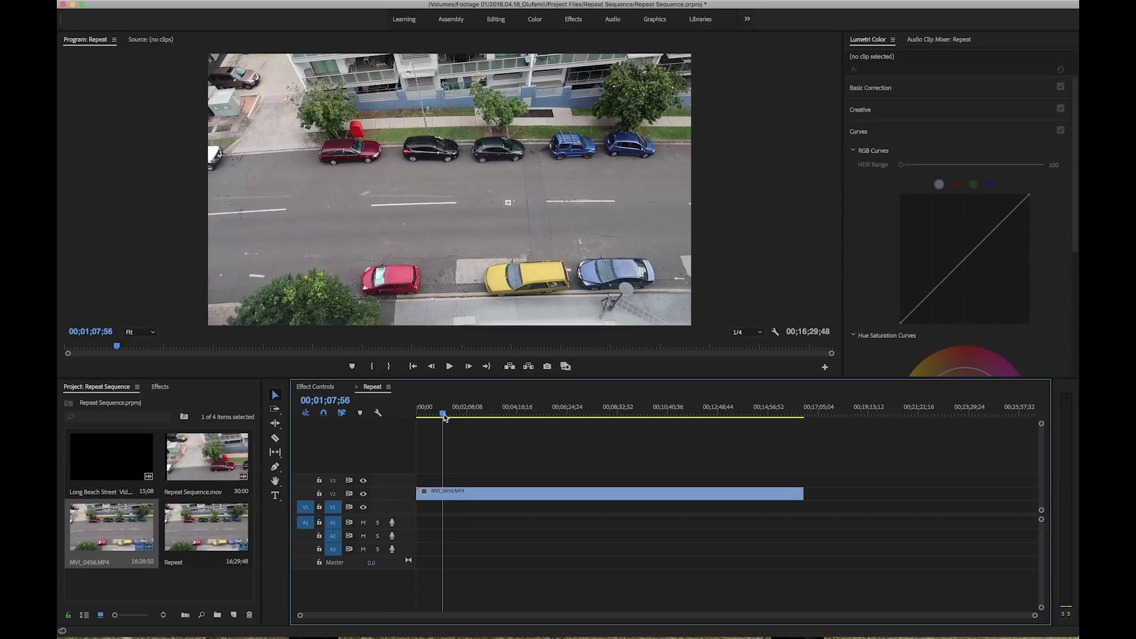
left_click(760, 332)
left_click(747, 356)
key("space")
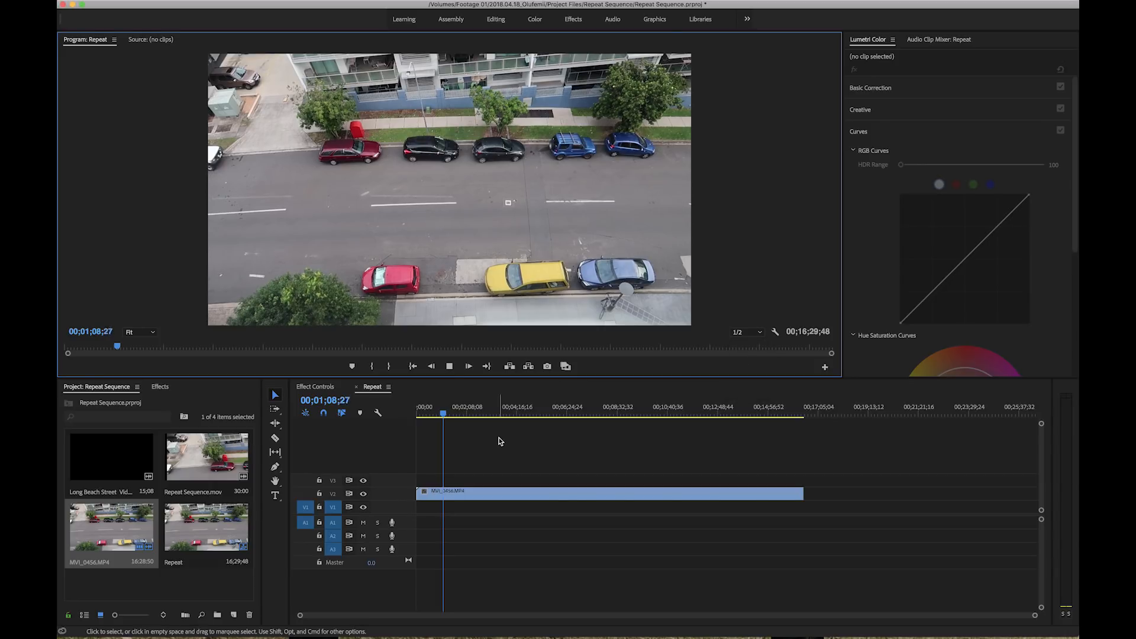
key("space")
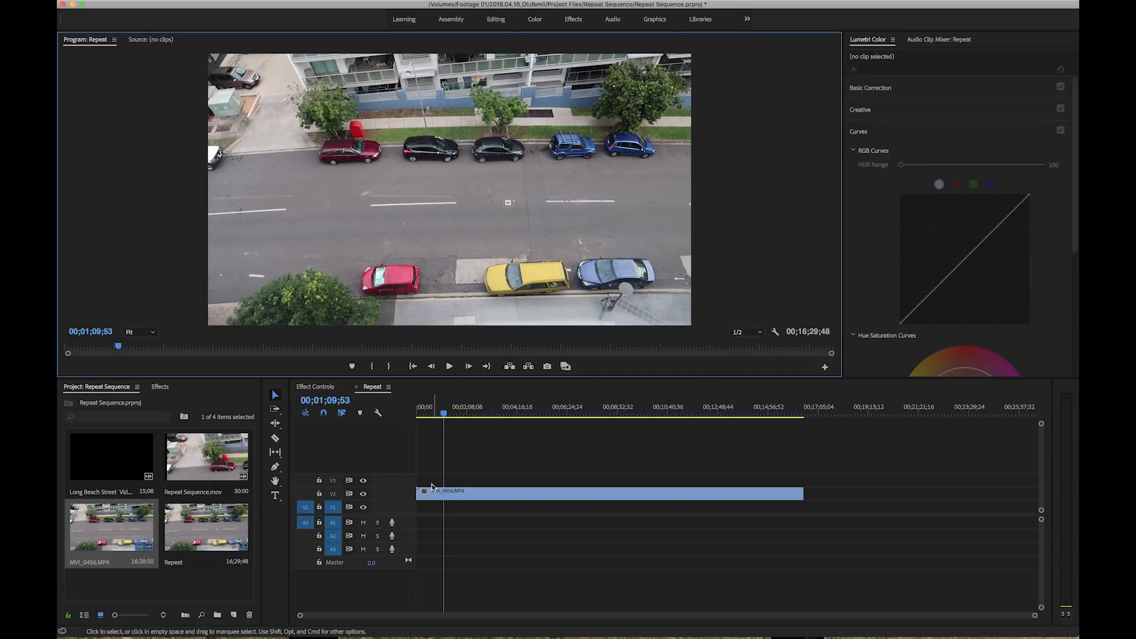
Cut the clip at 00;01;09;53 and at about 00;02;47 to isolate the clean plate segment
key("c")
left_click(444, 494)
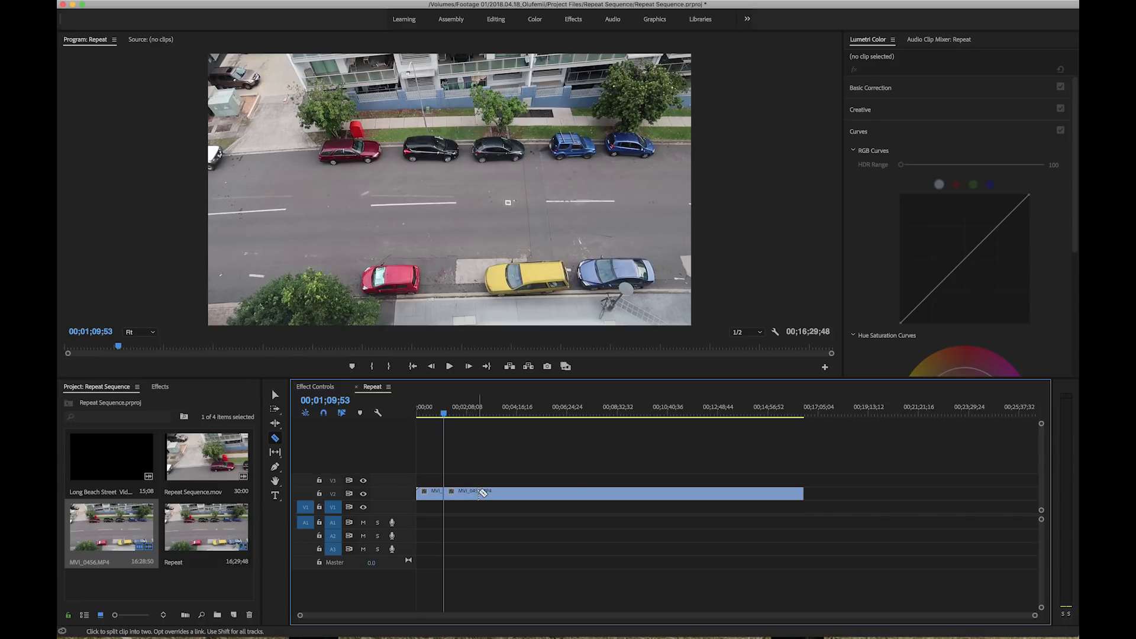
left_click(482, 493)
key("v")
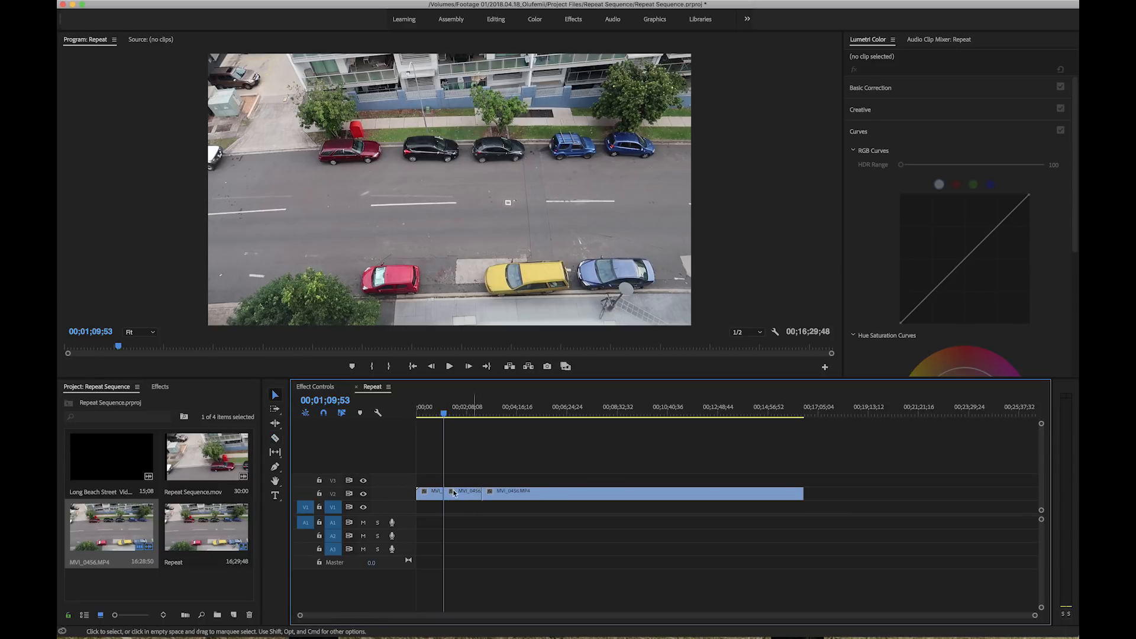
Find the bike ride and isolate it with cuts at 00;07;54;13 and 00;08;05;59
left_click(579, 408)
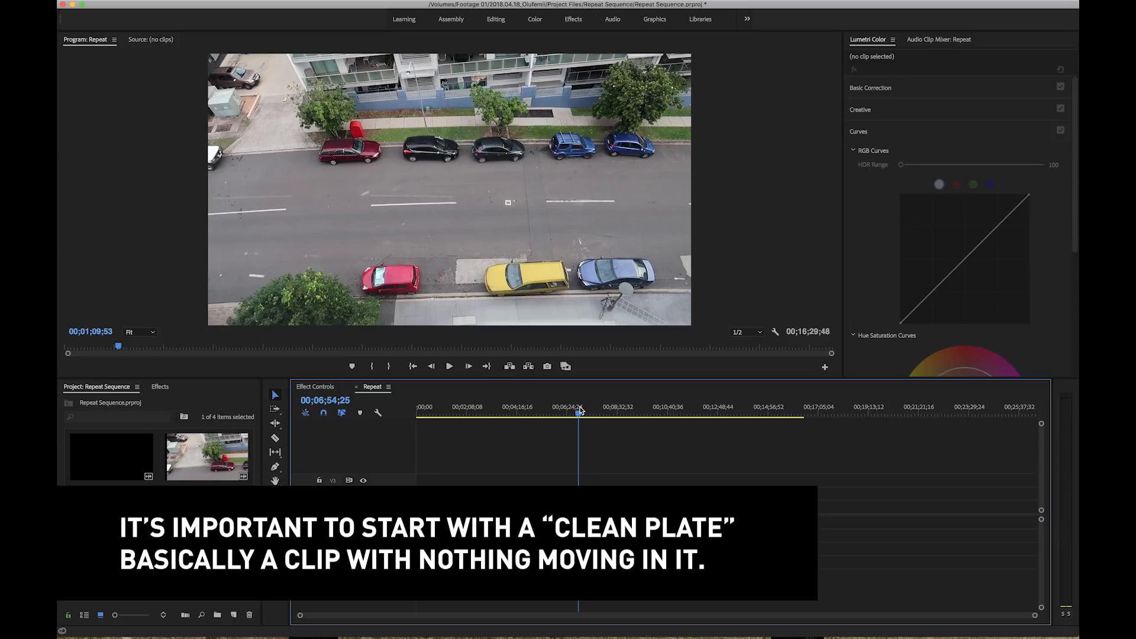
left_click_drag(580, 409, 603, 438)
key("c")
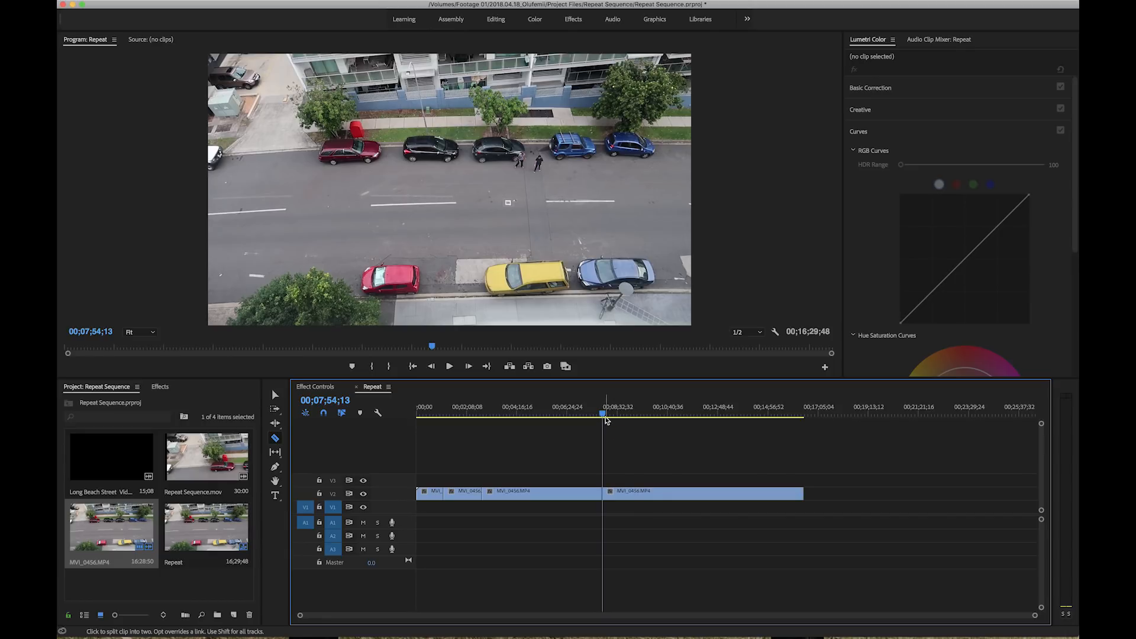
key("space")
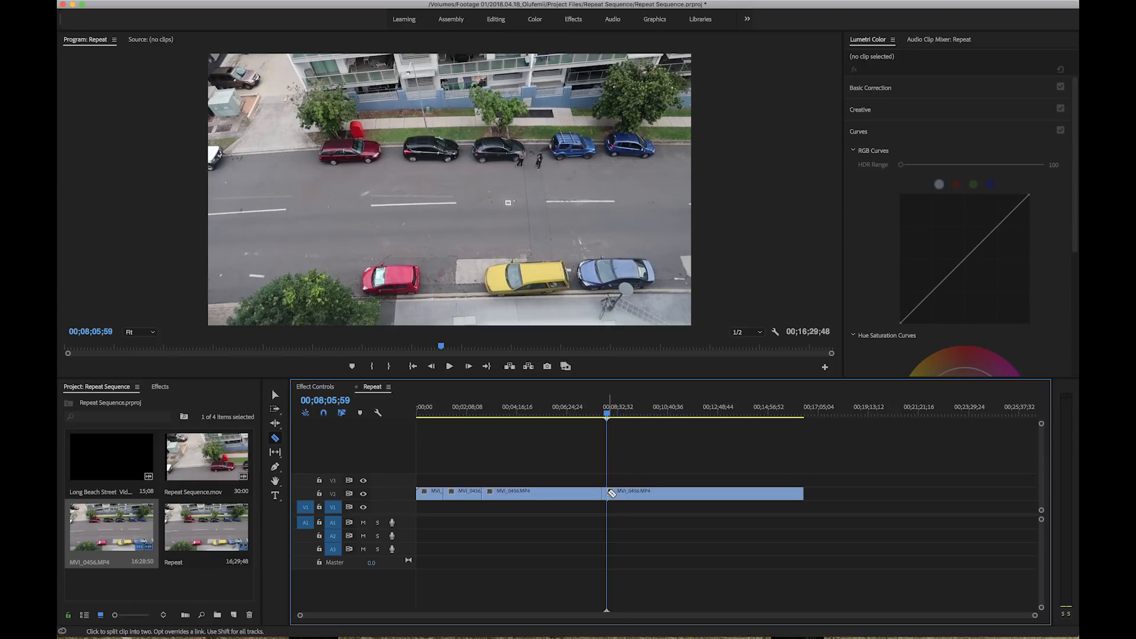
key("v")
Ripple delete the unneeded segments before, between and after the clean plate and bike clips
left_click(569, 492)
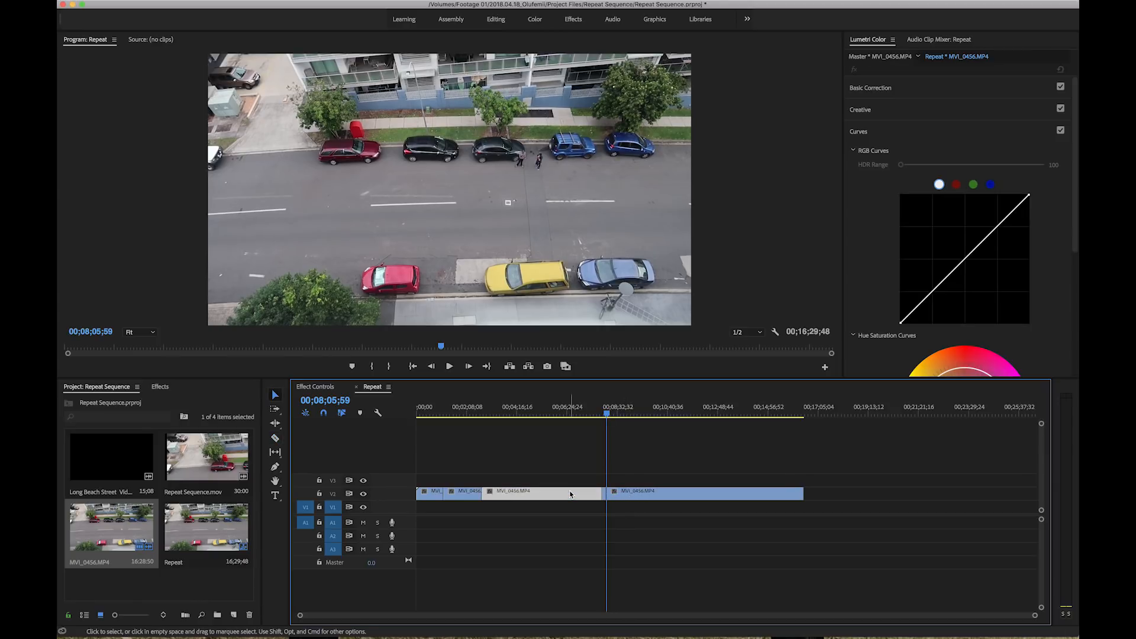
right_click(569, 491)
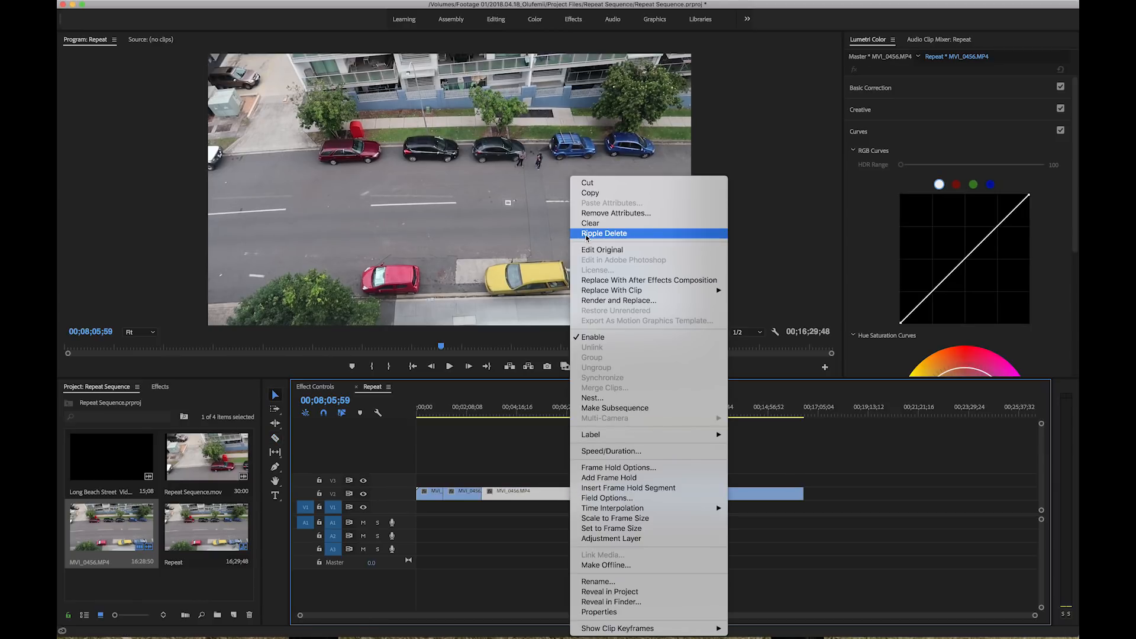
left_click(586, 233)
right_click(611, 494)
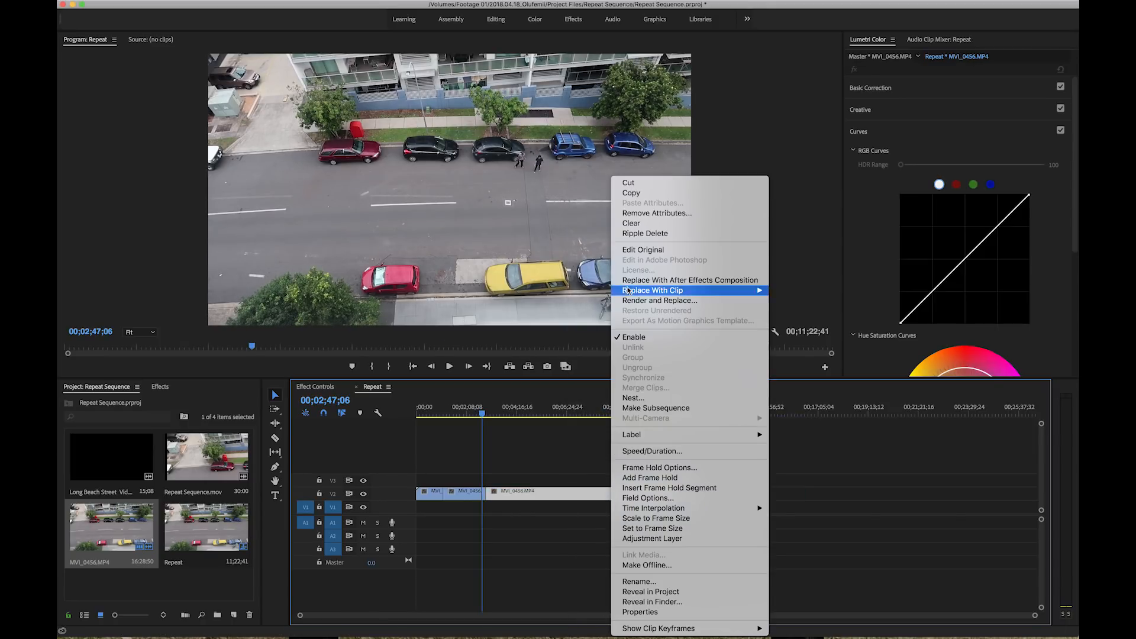
left_click(628, 233)
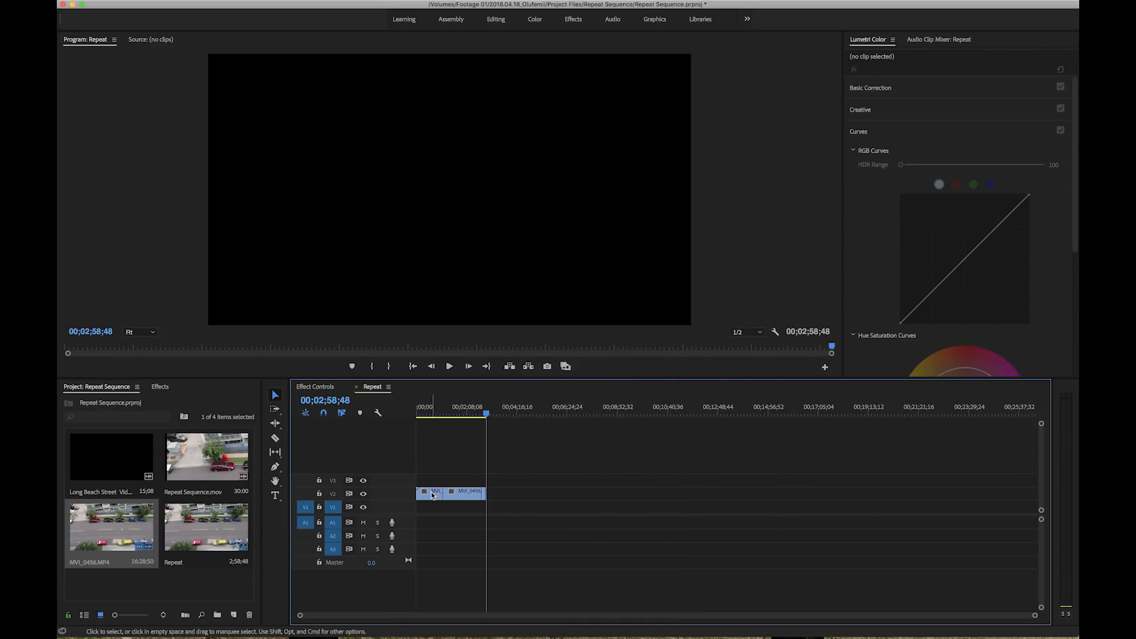
right_click(432, 494)
left_click(459, 234)
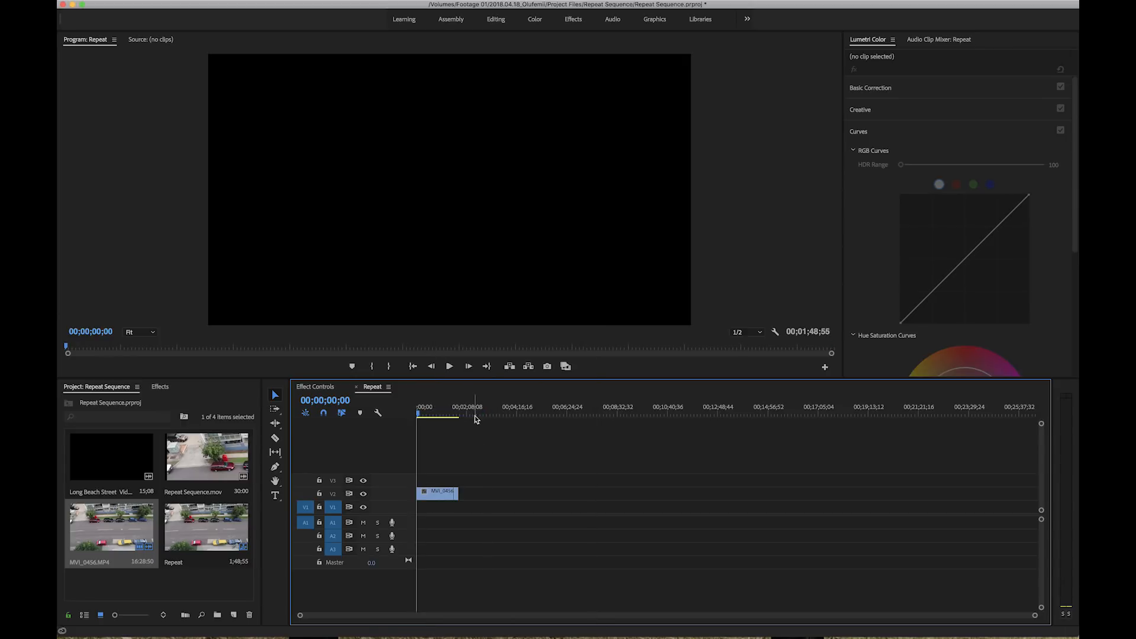
Move the bike clip to the start of track V3, directly above the clean plate
key("Home")
key("backslash")
scroll(455, 476, "up", 5)
scroll(455, 475, "left", 3)
scroll(455, 475, "down", 4)
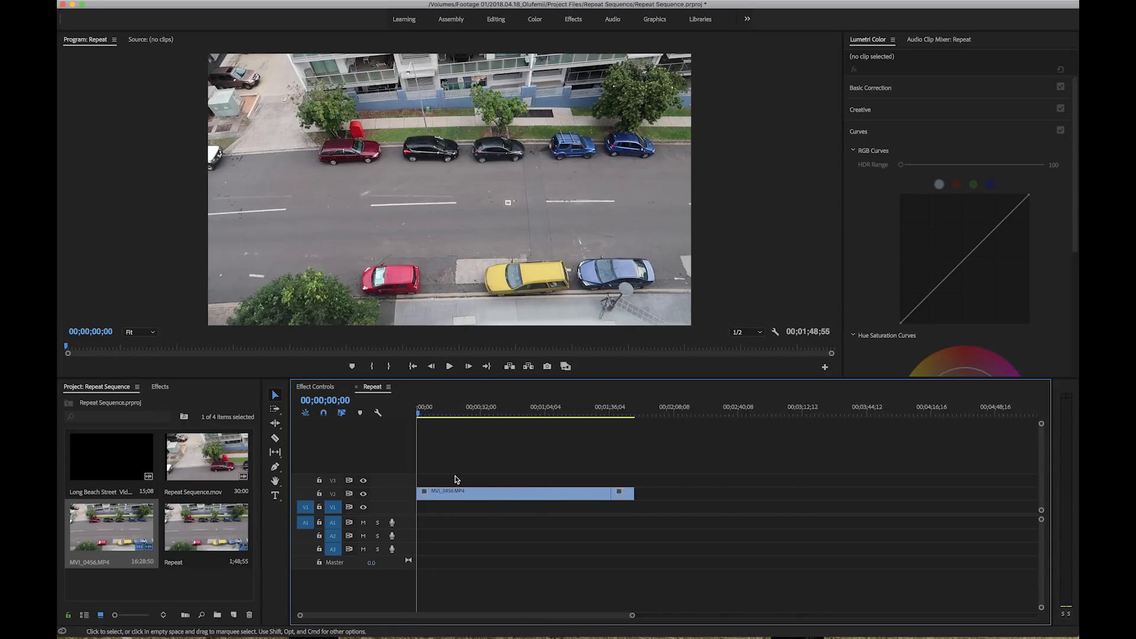
left_click_drag(594, 498, 427, 481)
scroll(427, 431, "up", 1)
scroll(427, 431, "up", 5)
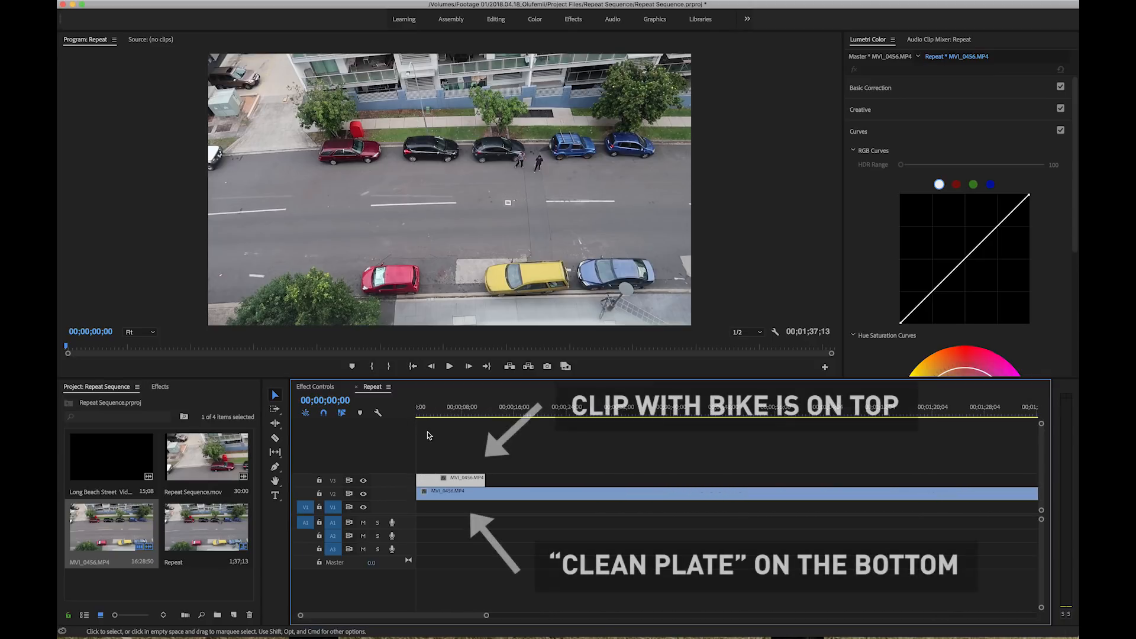
Draw a closed freeform opacity mask around the cyclist on the V3 clip at 00;00;08;11
scroll(427, 431, "up", 2)
left_click(449, 366)
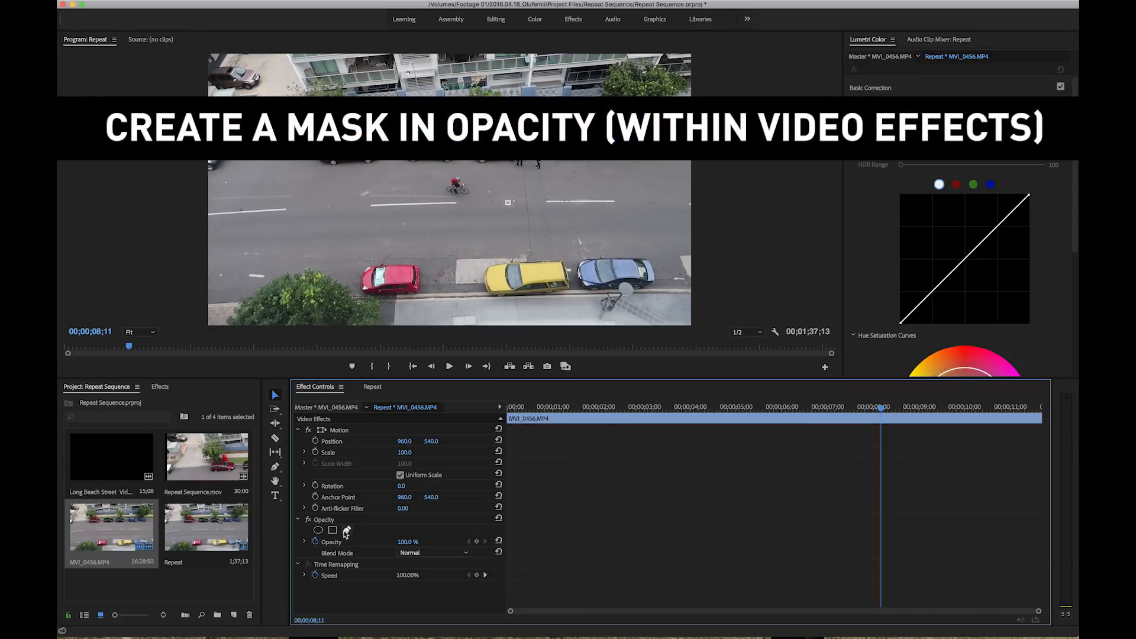
left_click(347, 530)
left_click(454, 174)
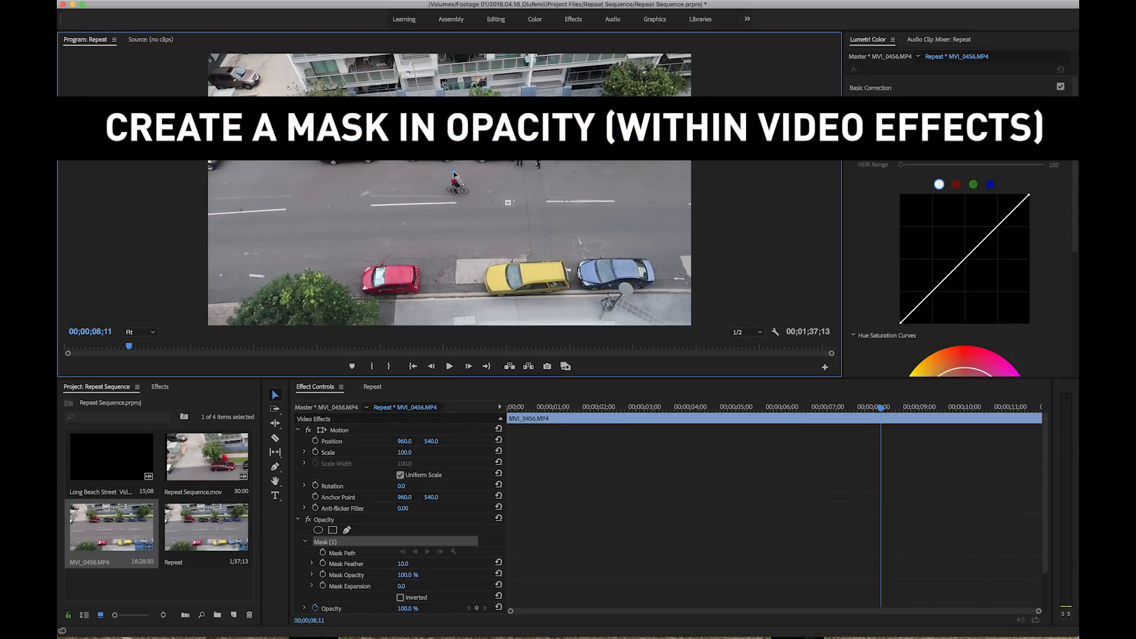
left_click(442, 181)
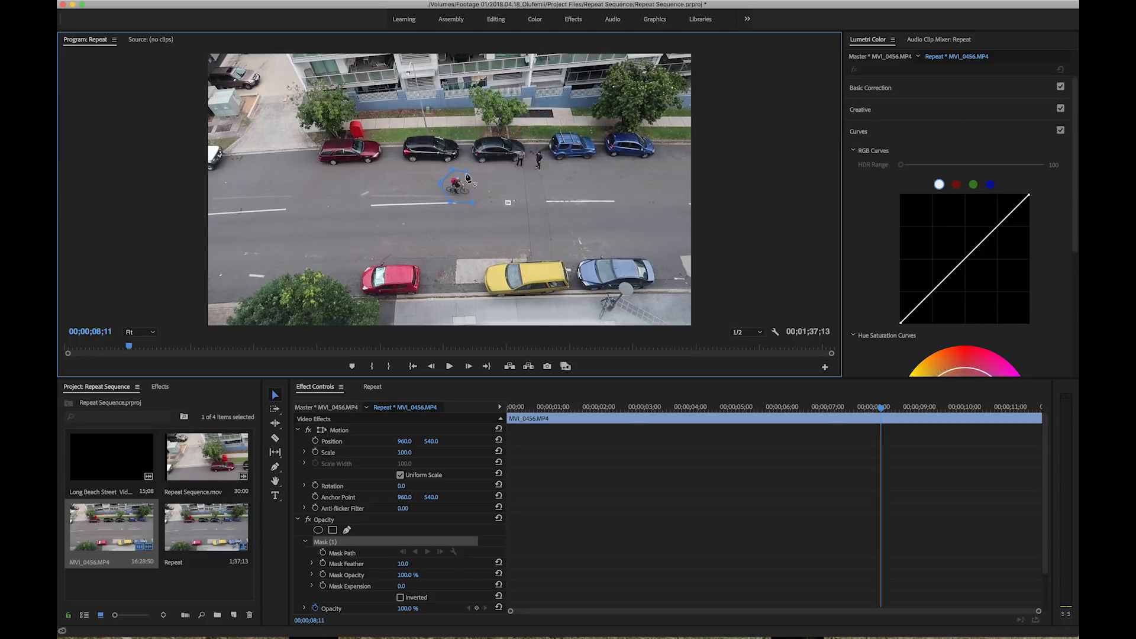
left_click(477, 185)
left_click(468, 173)
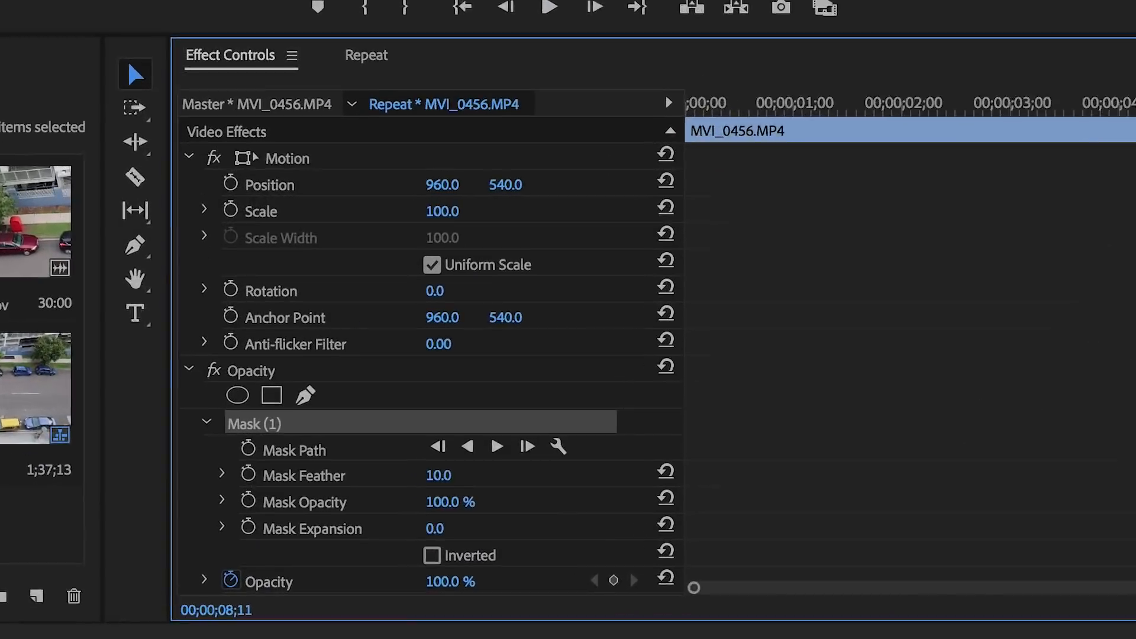
Set the mask feather to 55 and enable mask path keyframing at 00;00;08;11
left_click(408, 562)
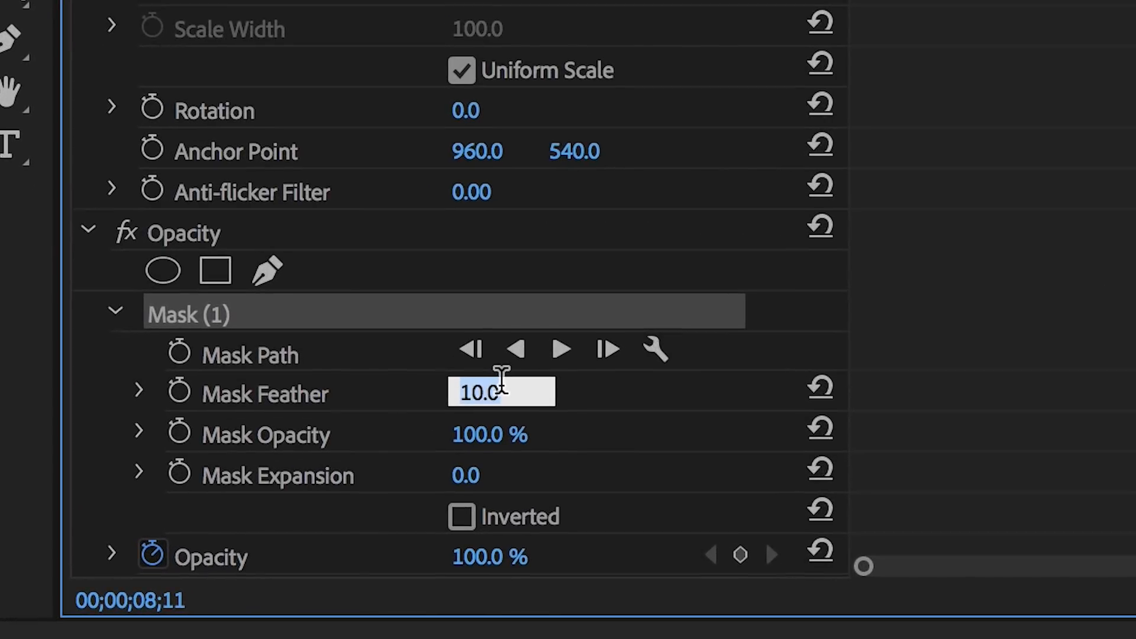
type("55")
key("Return")
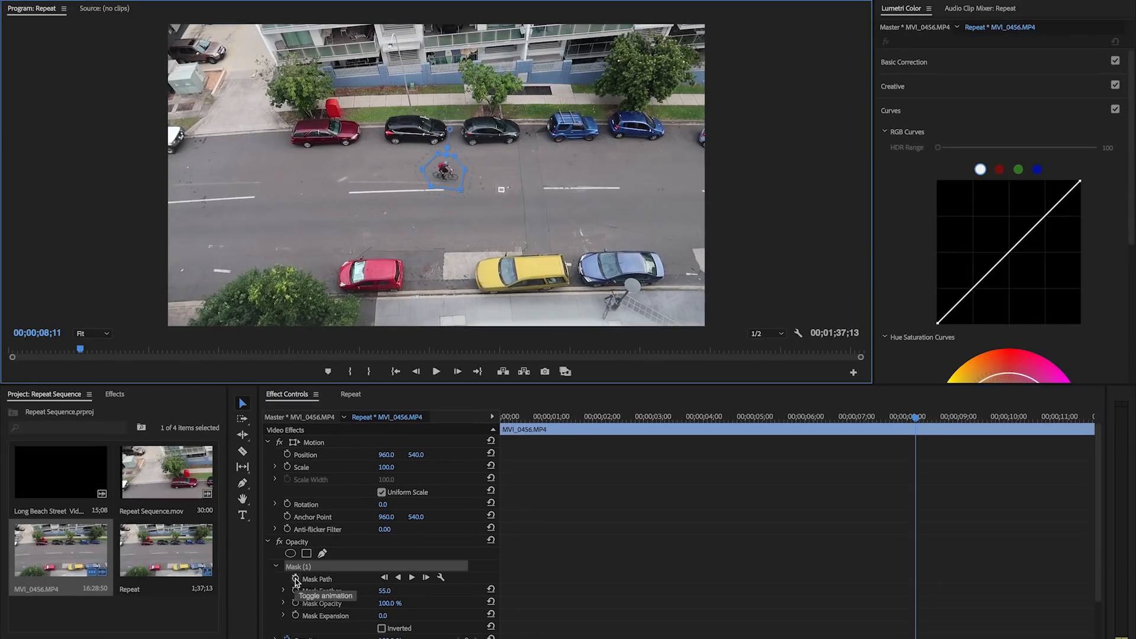
left_click(295, 579)
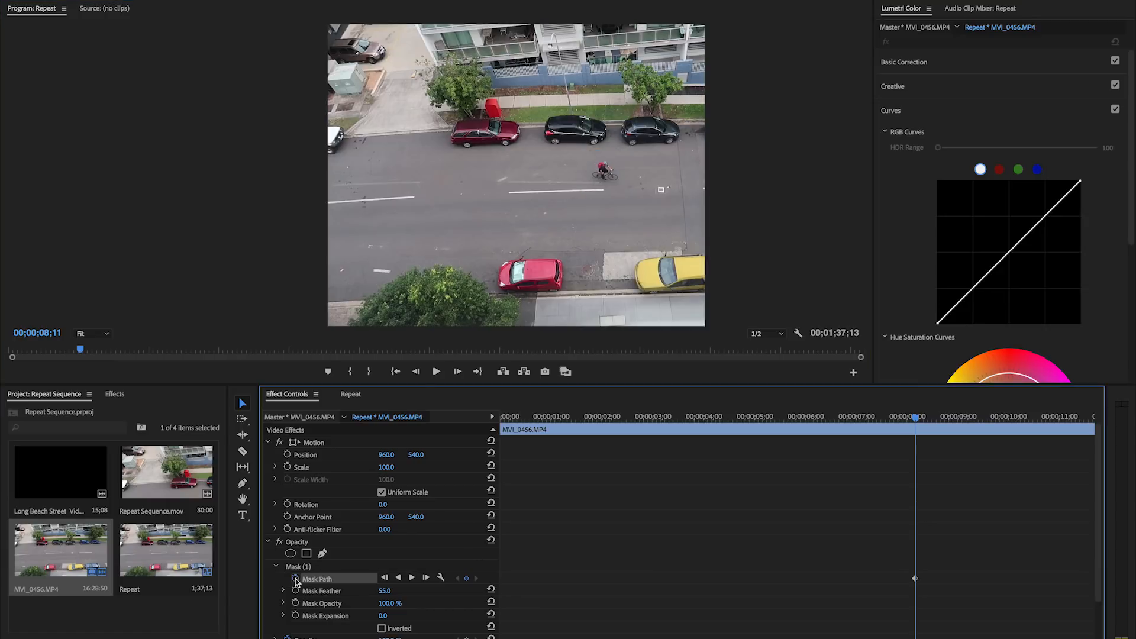
Keyframe the mask path backward from 00;00;07;00 at roughly one-second intervals to follow the cyclist, and preview it from the start
left_click(857, 417)
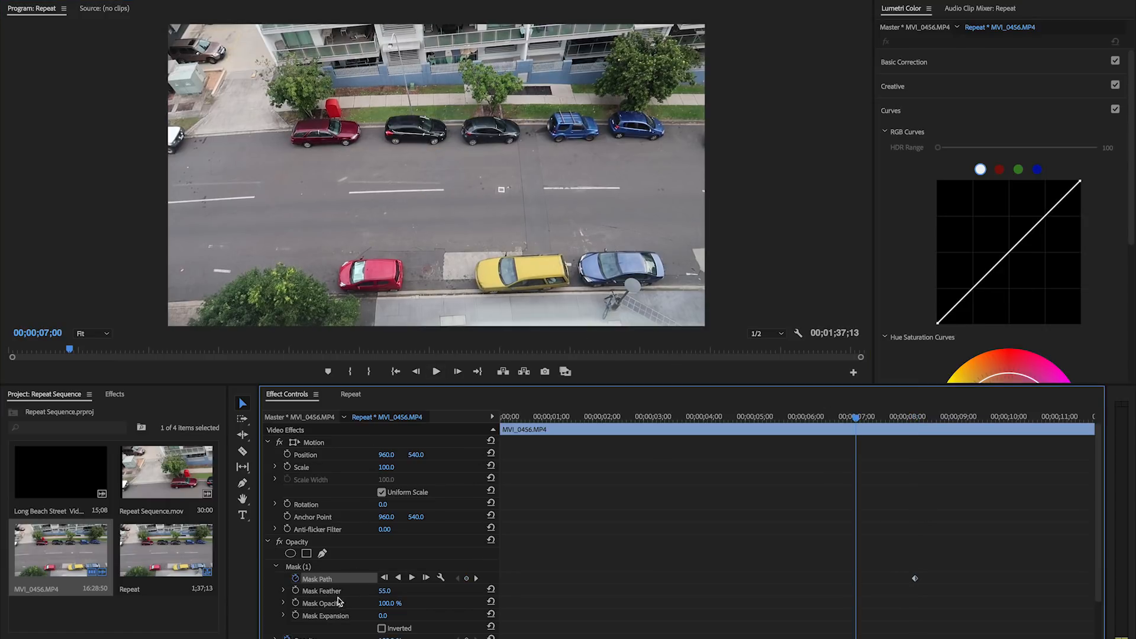
left_click(334, 566)
left_click_drag(444, 168, 168, 104)
left_click(789, 418)
left_click(728, 417)
left_click(675, 418)
left_click(630, 418)
left_click(589, 418)
left_click(559, 418)
left_click_drag(558, 418, 488, 417)
key("space")
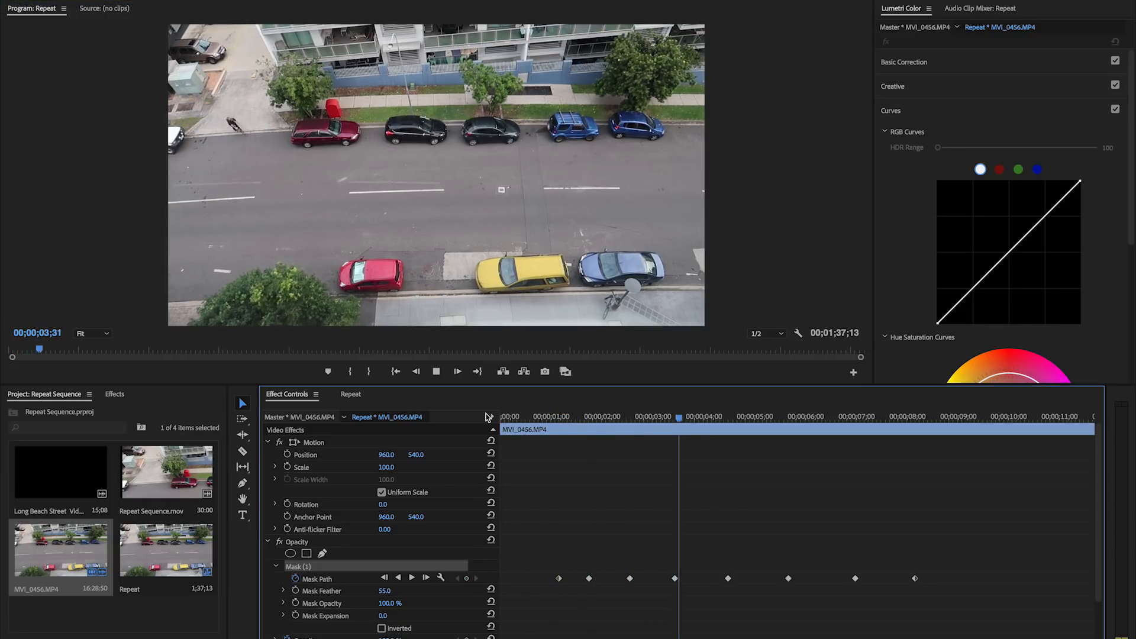
Keyframe the mask path forward after 00;00;08;11 to follow the cyclist out of frame, and preview the whole clip
key("space")
left_click_drag(449, 170, 511, 179)
left_click(1013, 418)
left_click_drag(513, 177, 586, 182)
left_click(1053, 418)
left_click_drag(585, 182, 728, 192)
left_click(1090, 418)
left_click_drag(1091, 418, 507, 448)
key("space")
left_click(502, 417)
Duplicate the masked bike clip onto track V4 with a start offset of a few seconds from the V3 clip
left_click(352, 395)
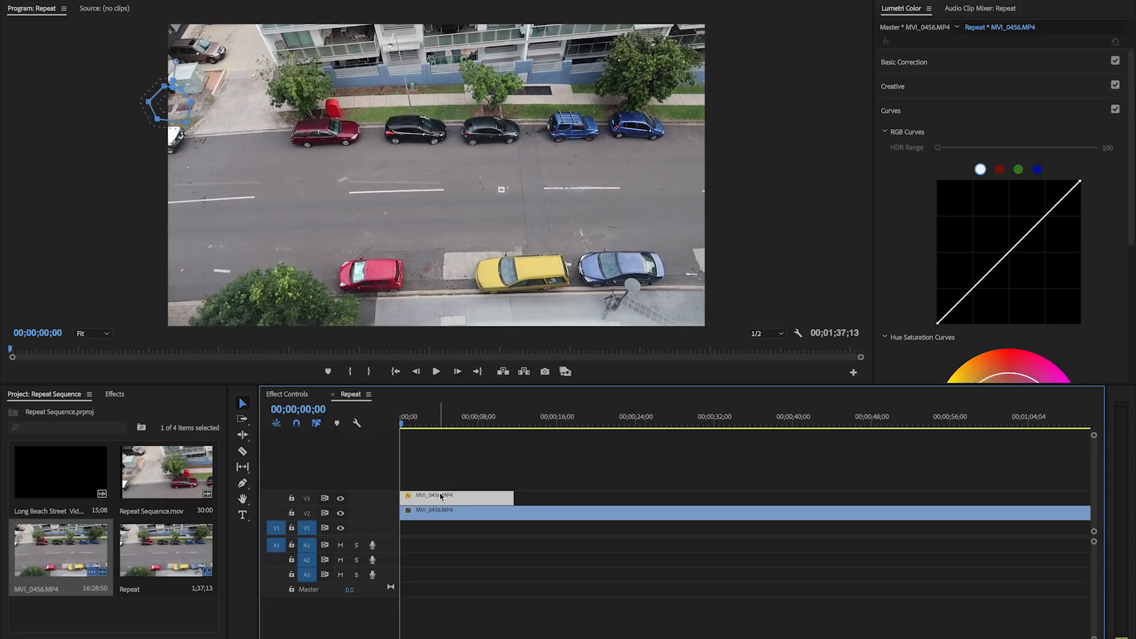
left_click_drag(440, 490, 444, 489)
left_click(443, 377)
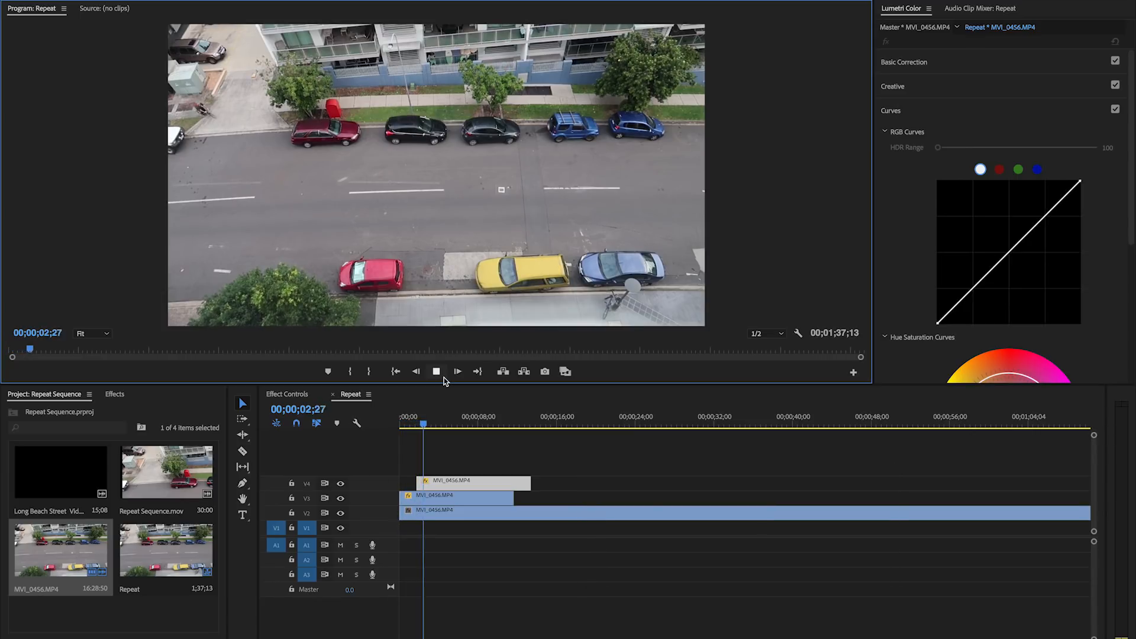
left_click(458, 481)
left_click_drag(458, 482, 471, 482)
Play back the overlapping riders and shift the V4 copy slightly earlier to tighten their spacing
left_click(422, 423)
key("space")
left_click_drag(421, 424, 365, 424)
key("space")
key("space")
left_click_drag(451, 483, 441, 483)
Stack more staggered copies of the masked bike clip on tracks V5, V6 and V7, and play the result
left_click_drag(410, 423, 423, 425)
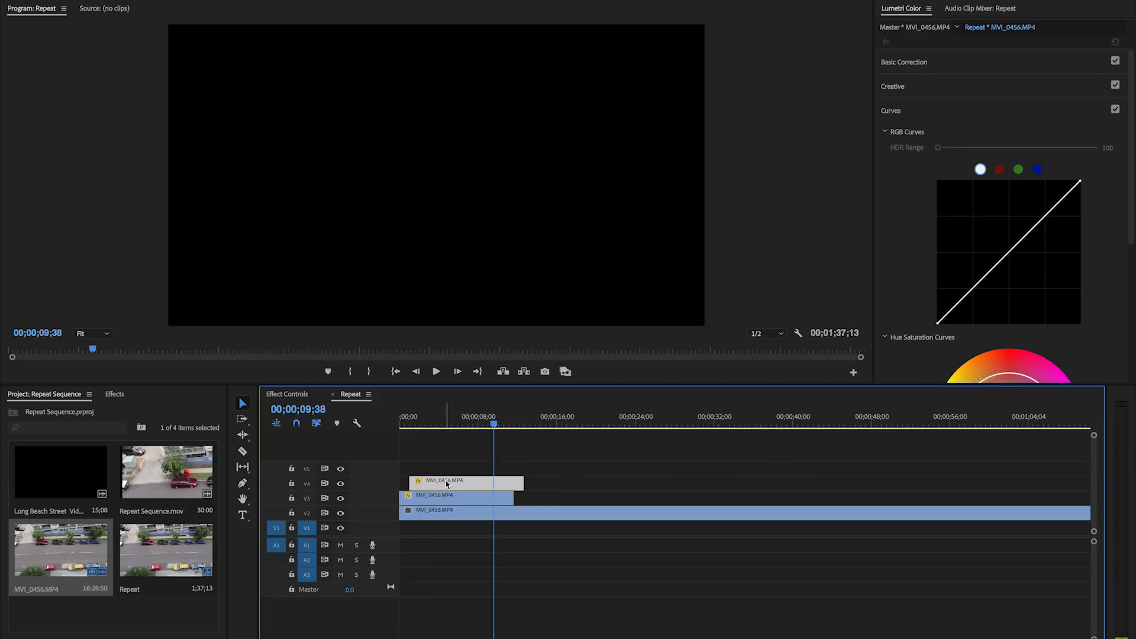
mouse_move(445, 482)
left_mouse_down()
mouse_move(450, 455)
mouse_move(454, 466)
left_mouse_up()
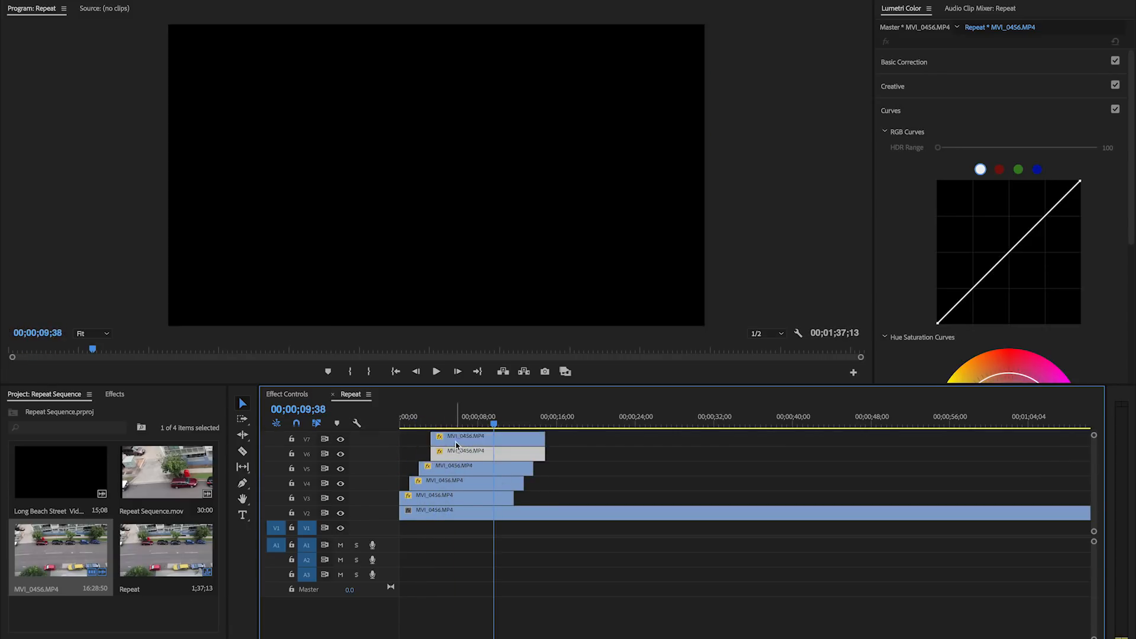
left_click(436, 370)
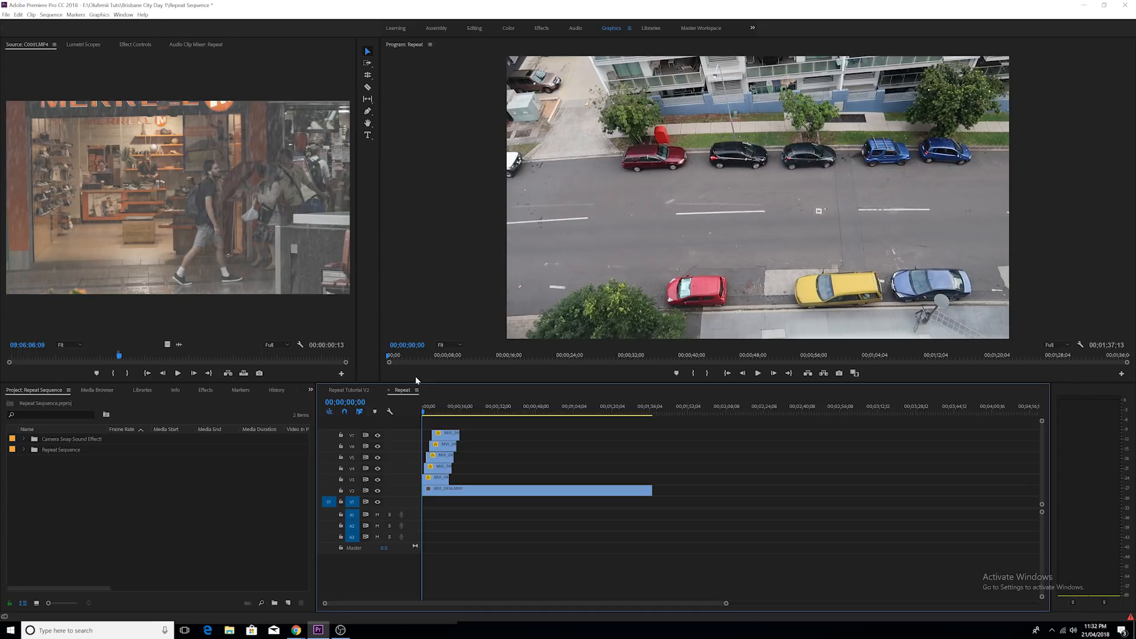
Select all the clips in the Repeat sequence and replace them with a linked After Effects composition
left_click_drag(436, 421, 470, 504)
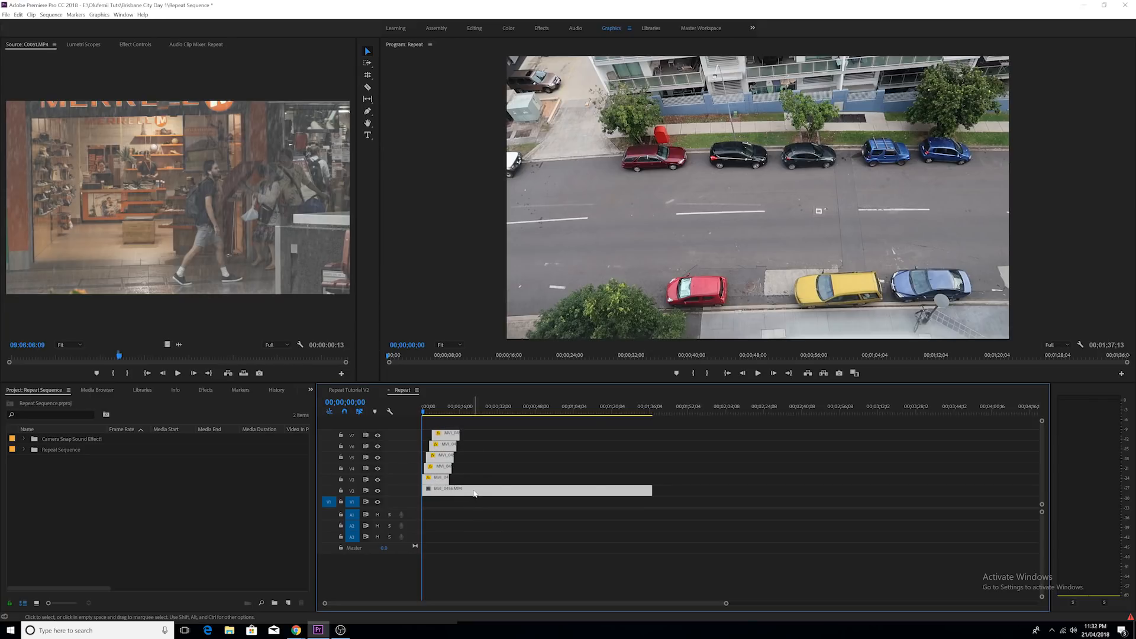
right_click(474, 493)
left_click(510, 207)
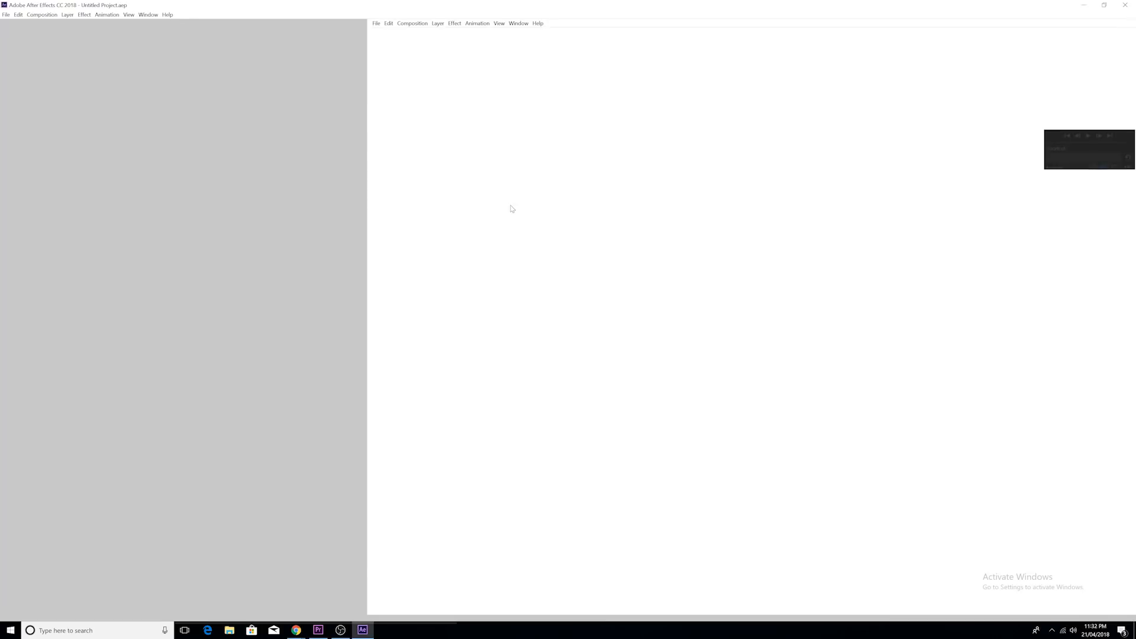
Save the new After Effects project on the Desktop as balcony footage
key("ctrl+s")
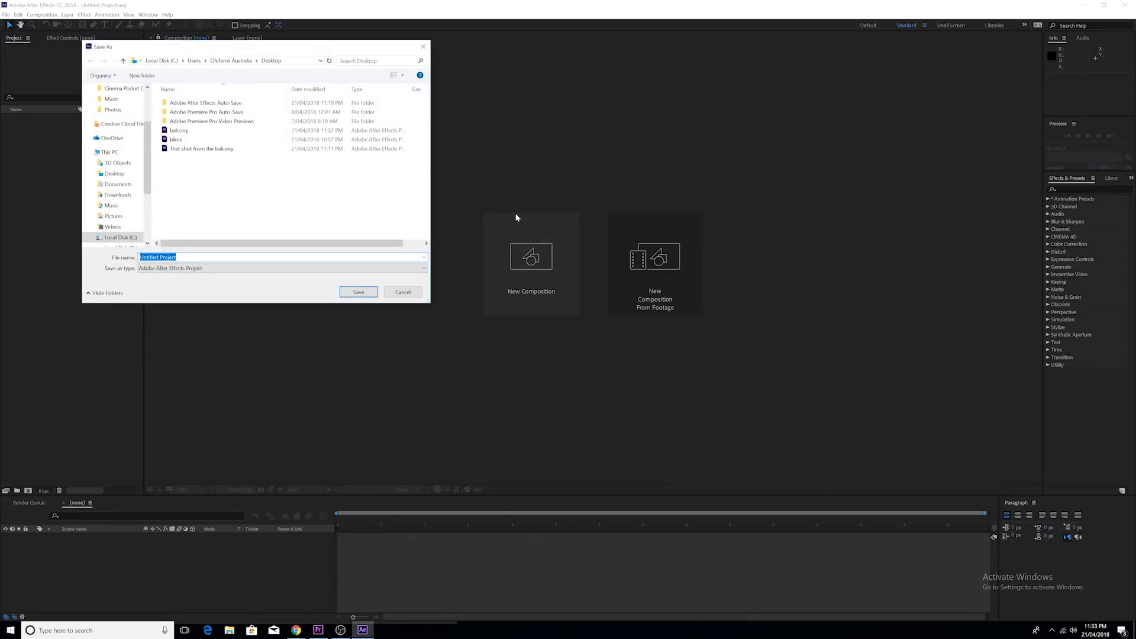
scroll(113, 98, "up", 3)
left_click(114, 106)
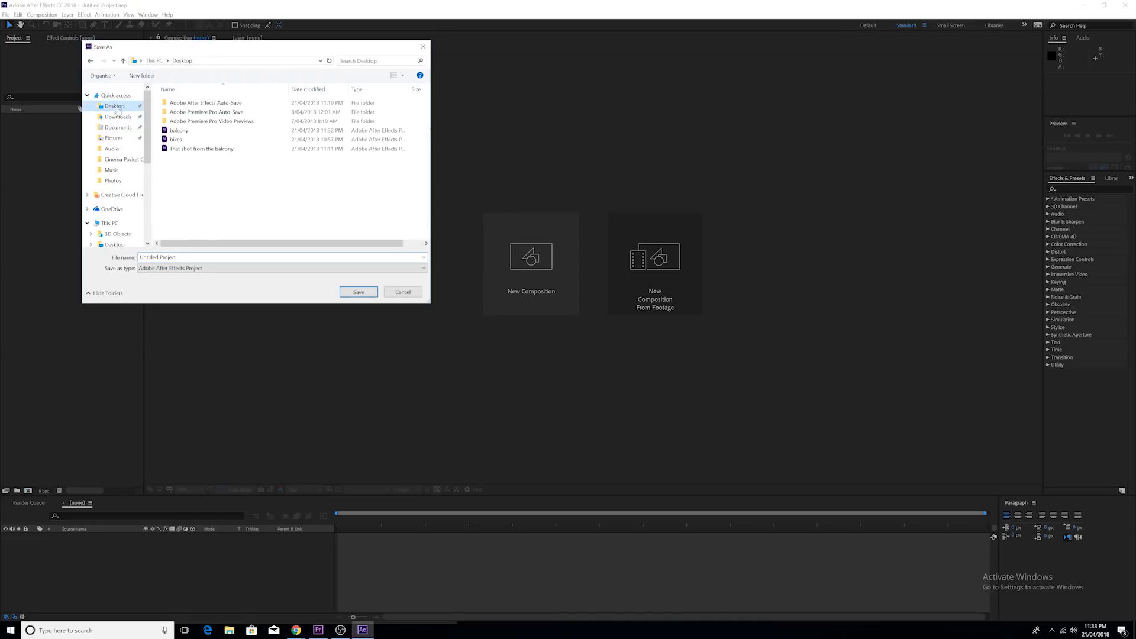
double_click(182, 258)
left_click(182, 257)
left_click_drag(182, 257, 124, 253)
type("balc")
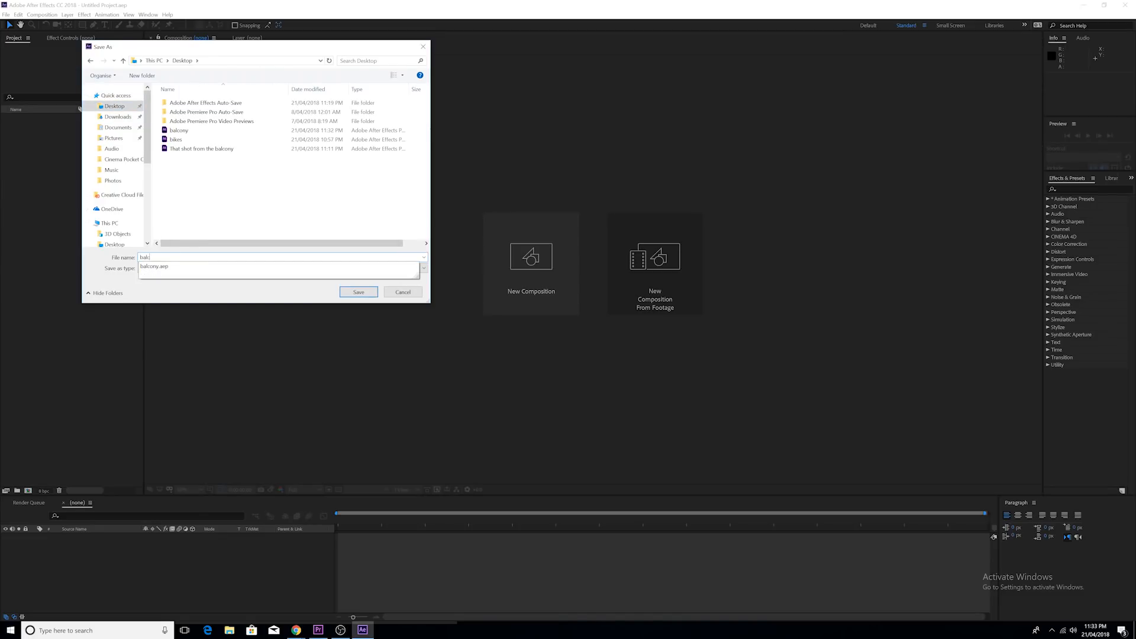
type("ony footage")
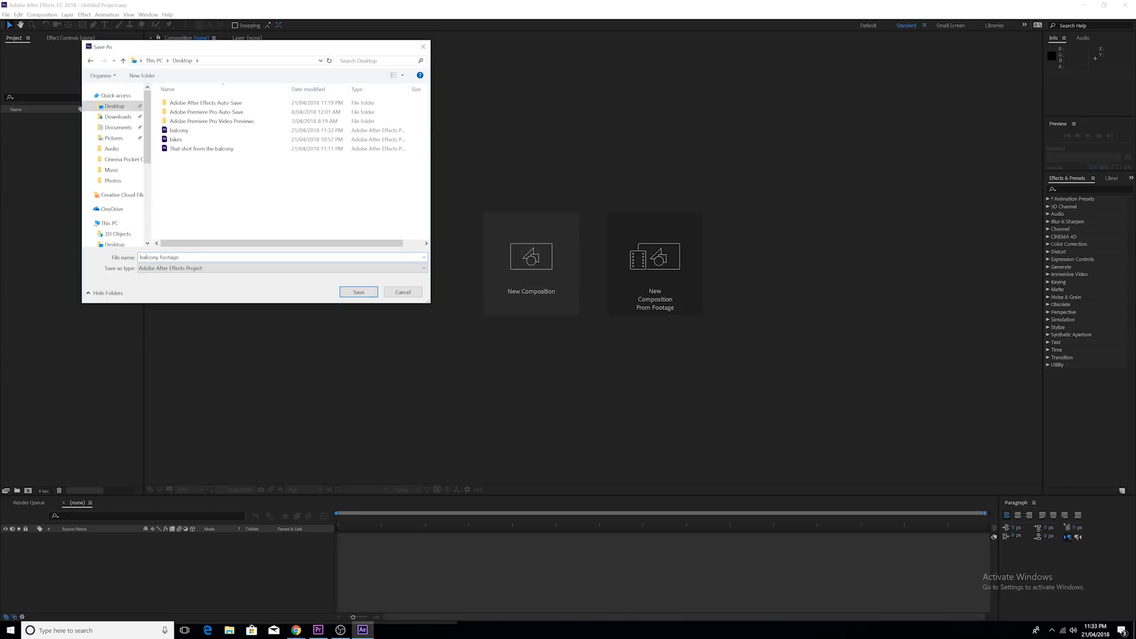
key("Return")
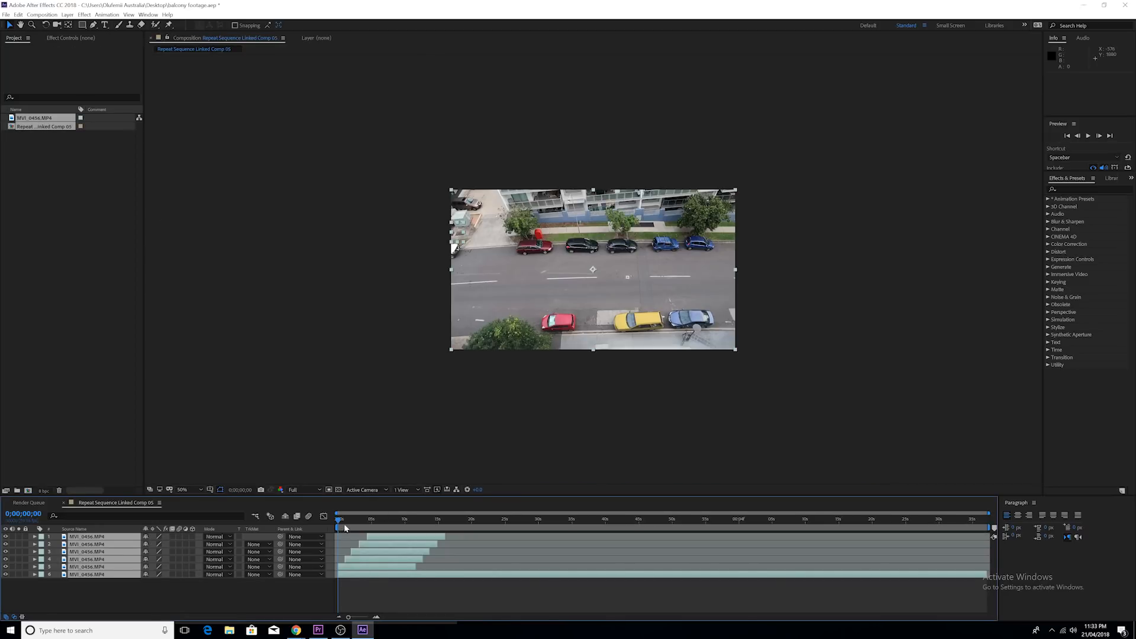
Pre-compose all six video layers into one composition with the default name, moving all attributes into it
left_click(96, 582)
key("ctrl+a")
right_click(97, 539)
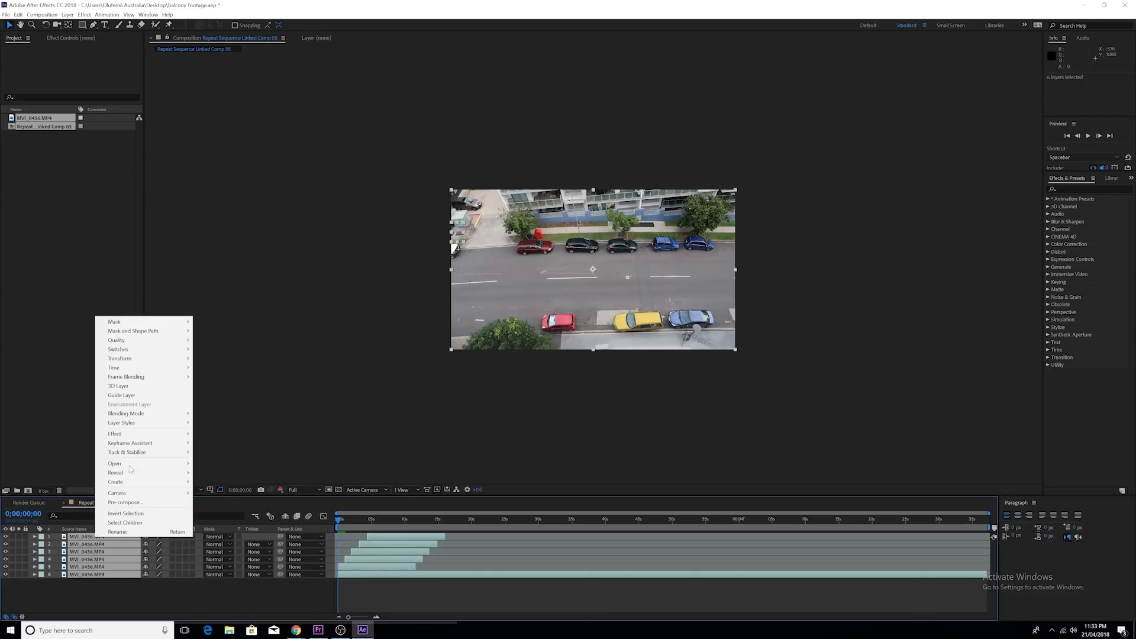
left_click(137, 503)
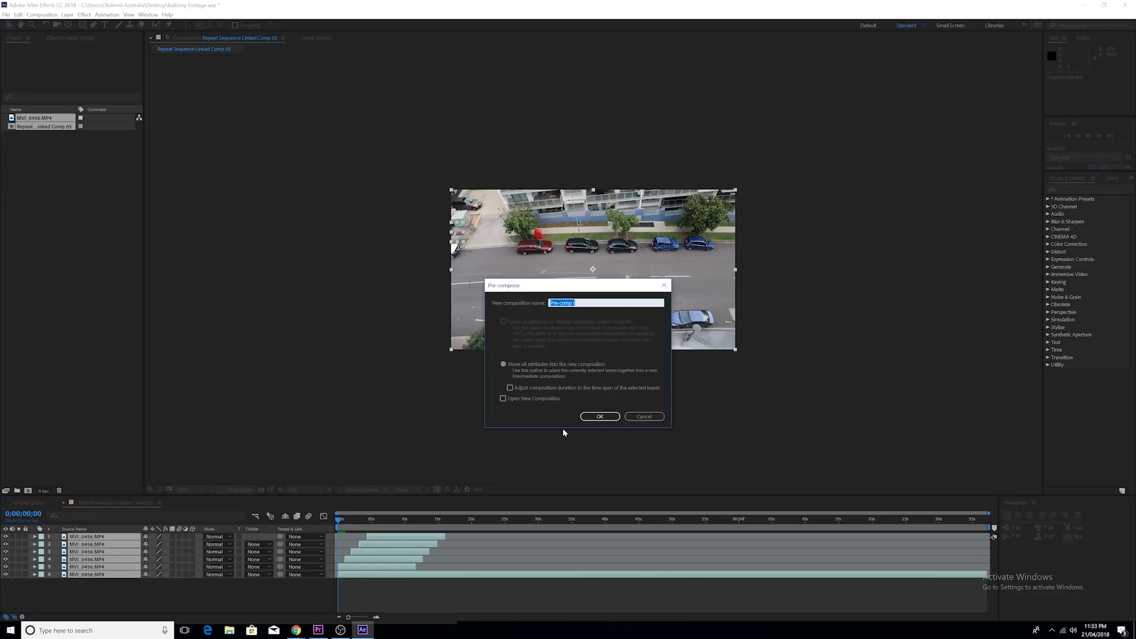
left_click(599, 416)
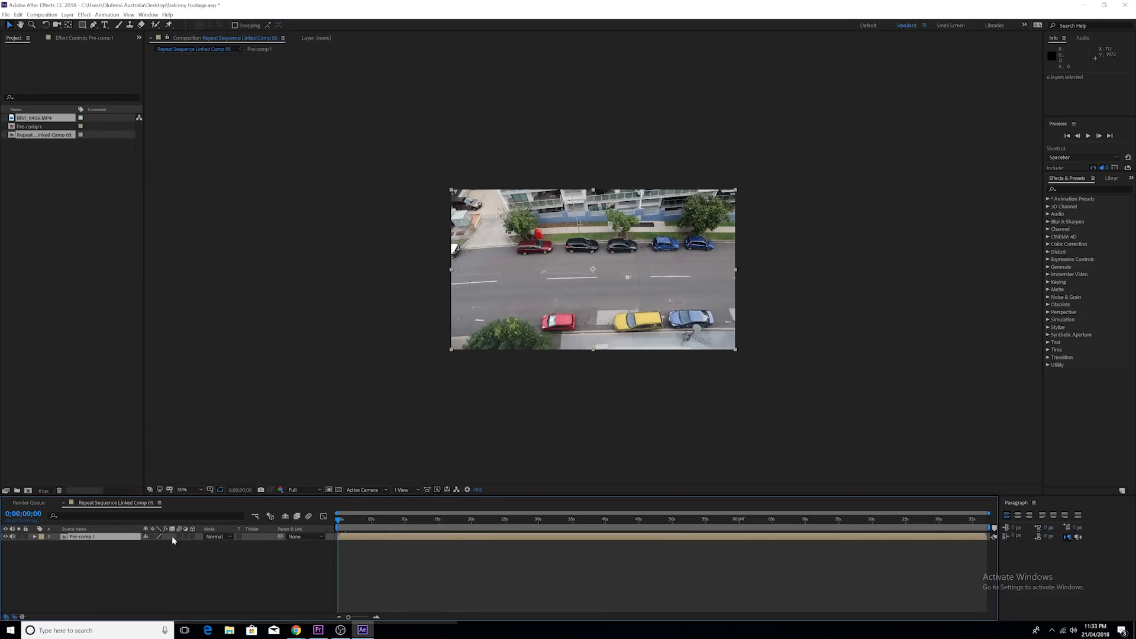
Add the expression wiggle(4,40) to the pre-comp layer's Position and preview the camera shake
left_click(34, 537)
left_click(42, 544)
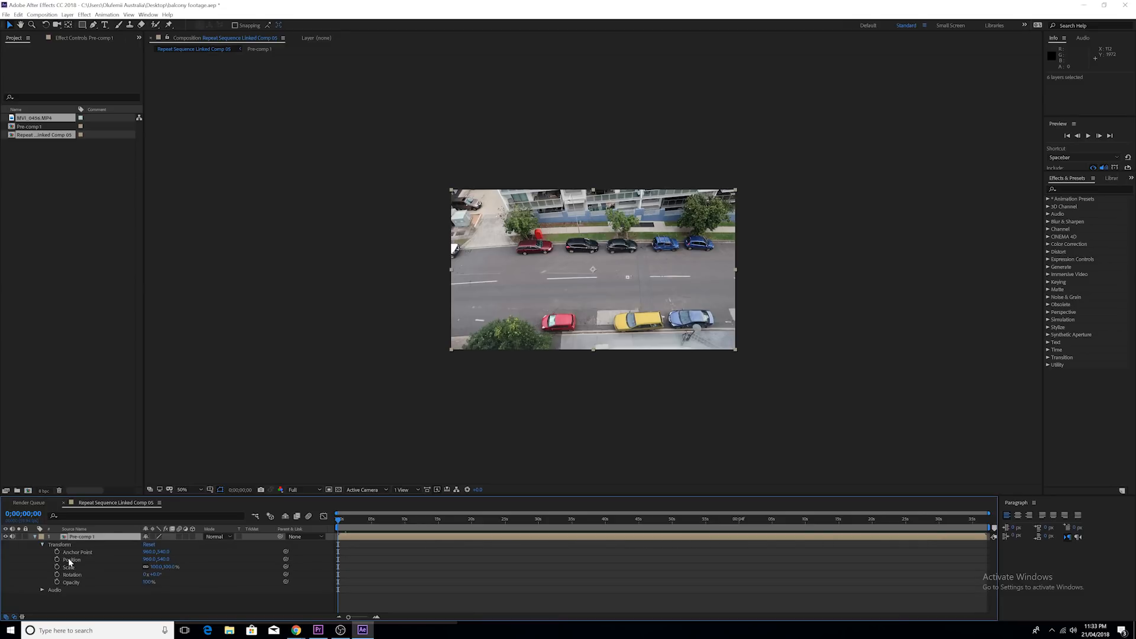
left_click(71, 560)
left_click(106, 14)
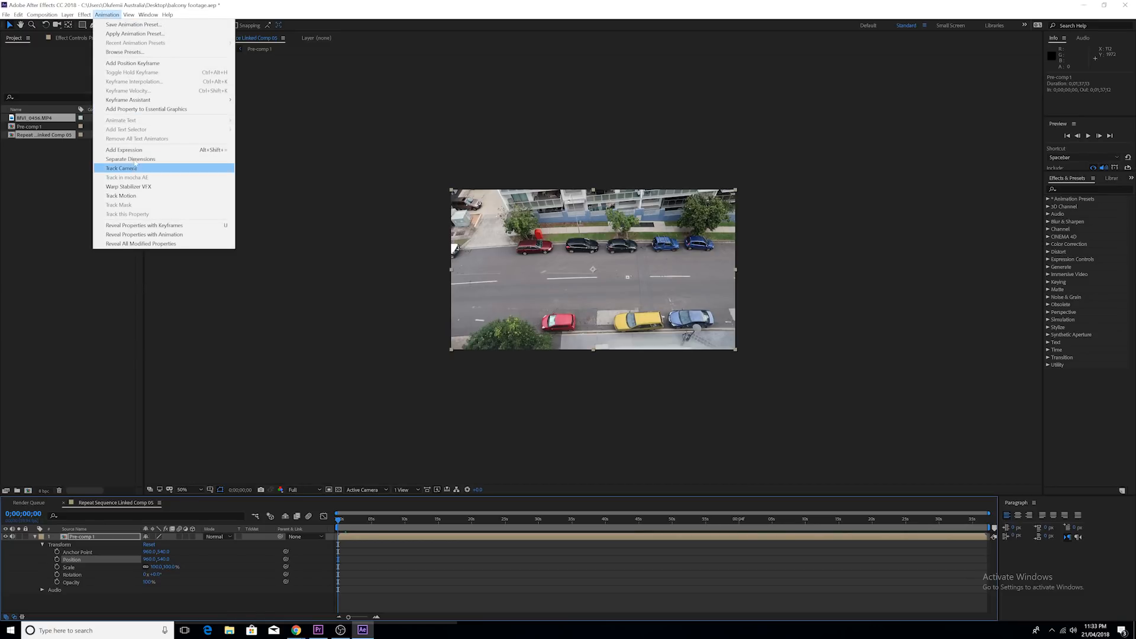
left_click(130, 150)
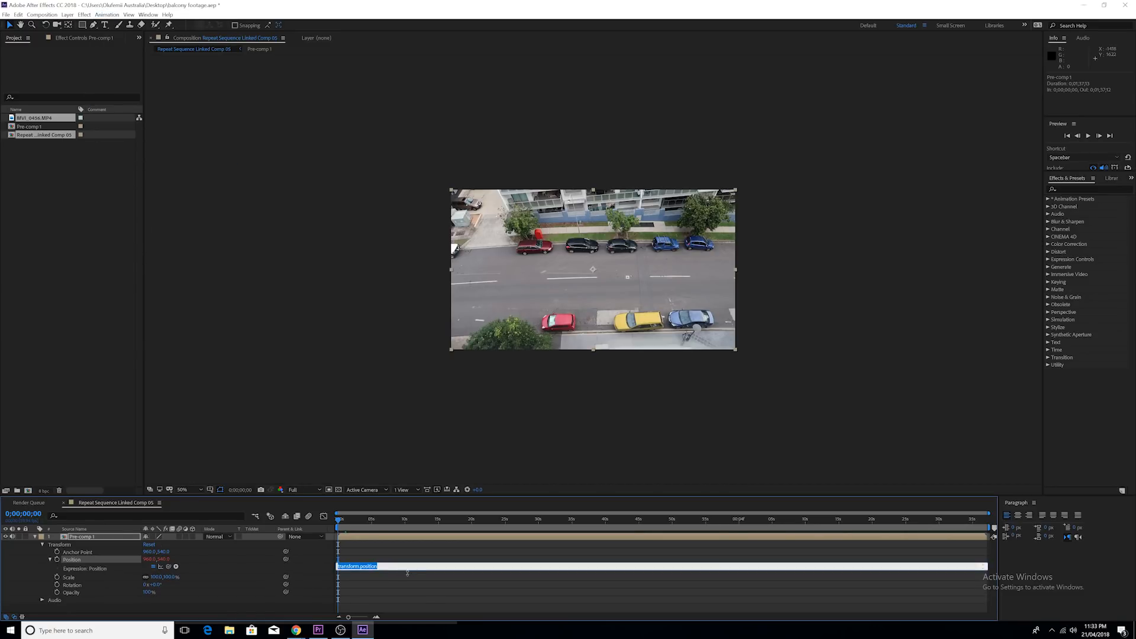
type("wiggle(4,40")
left_click(353, 551)
key("space")
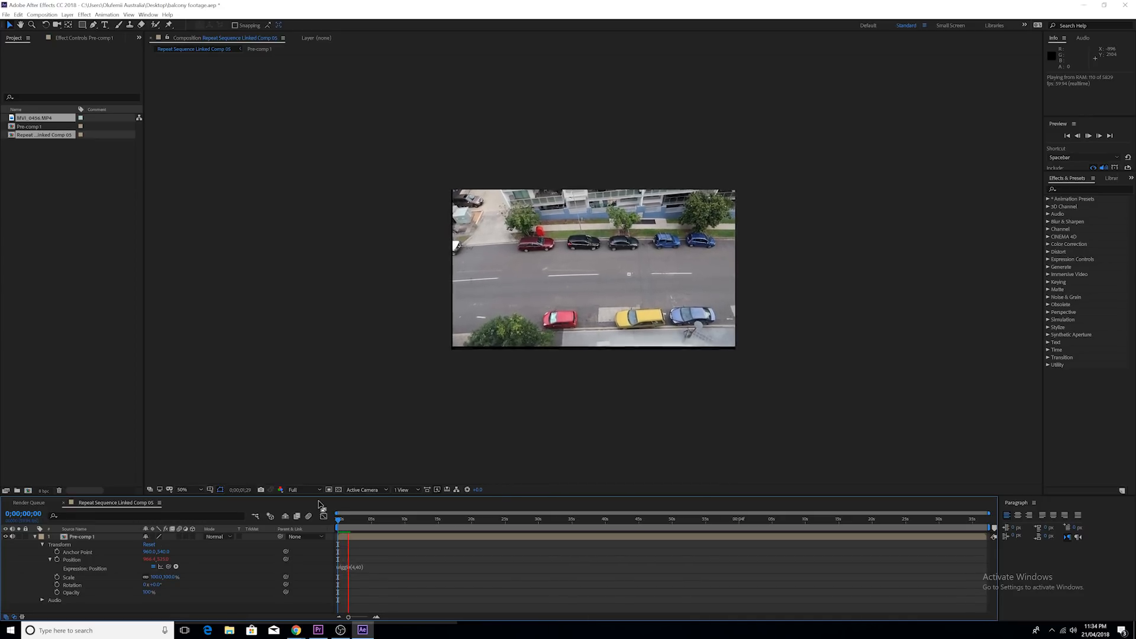
key("space")
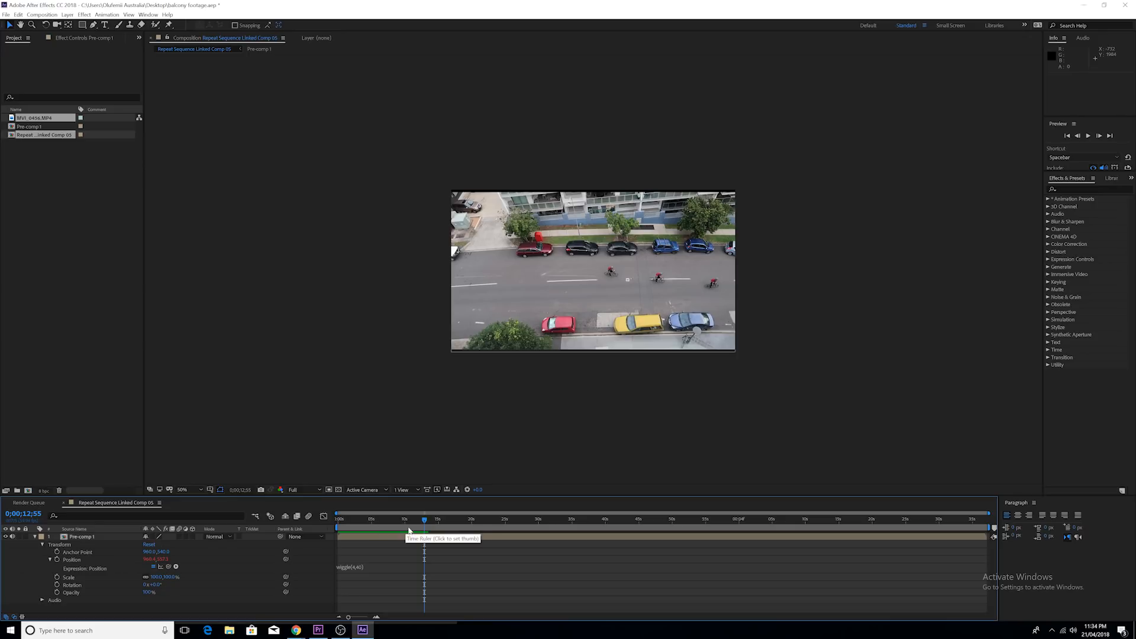
Turn on Position and Scale keyframing for the pre-comp layer at 0;00;00;00
left_click(376, 527)
left_click_drag(374, 531, 328, 526)
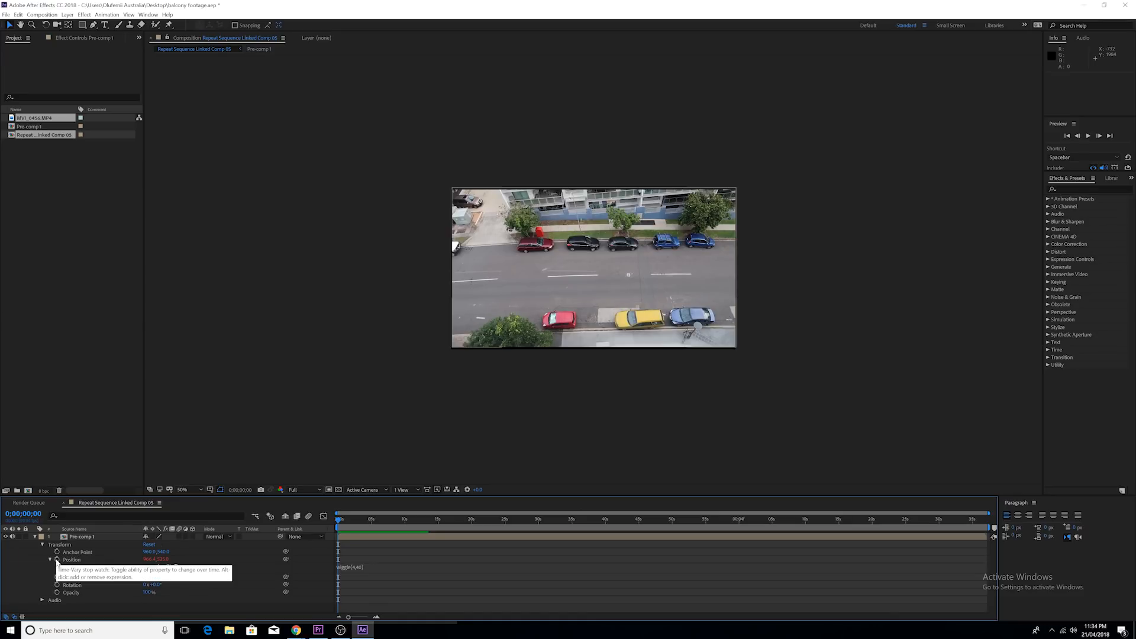
left_click(57, 560)
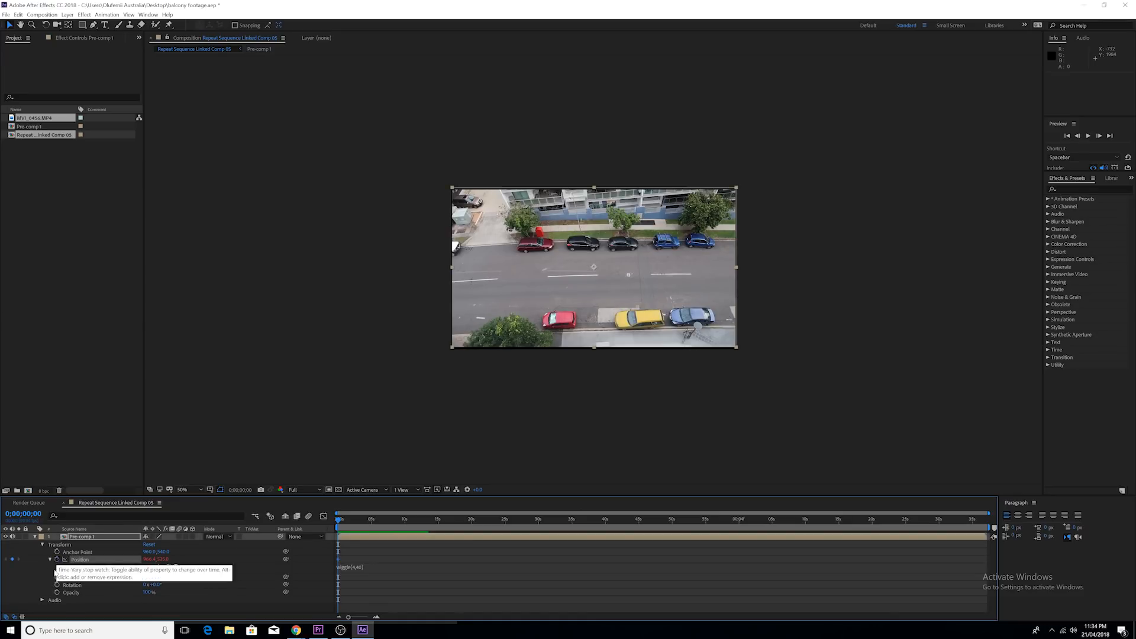
left_click(57, 578)
Keyframe the pre-comp's Position and Scale along the timeline to zoom in and follow the cyclists, and review the motion
left_click(347, 519)
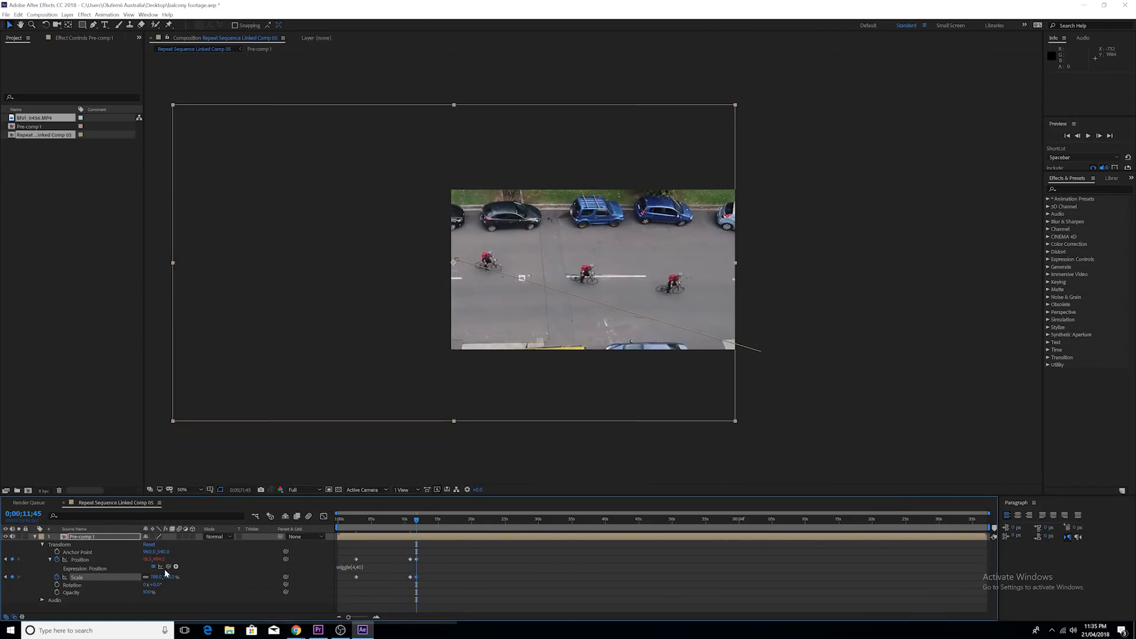
left_click(442, 521)
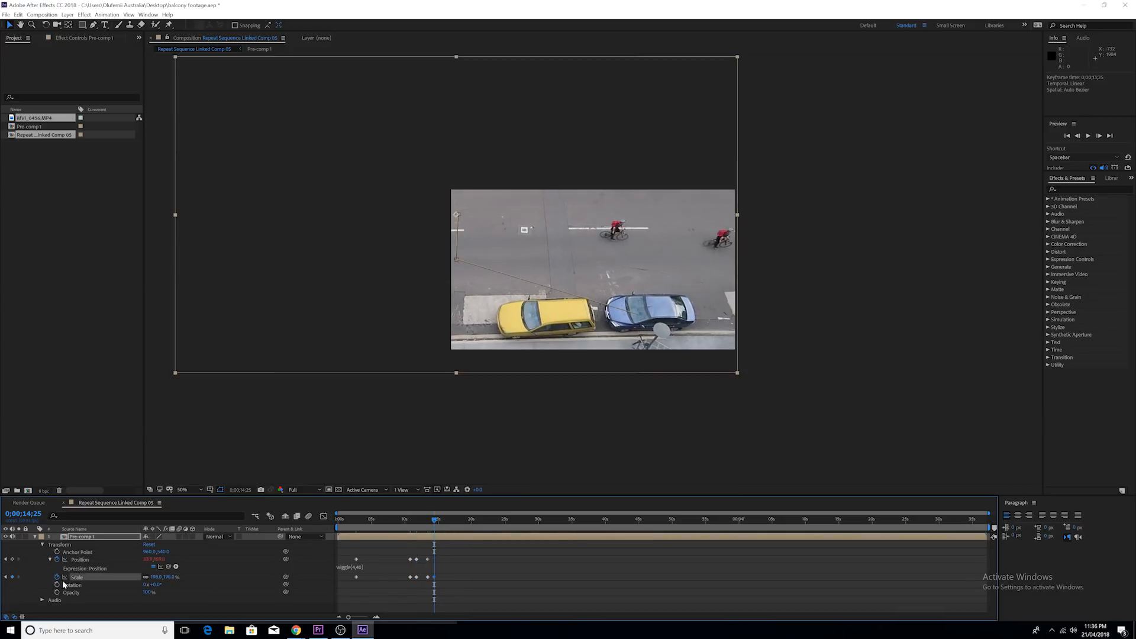
left_click_drag(440, 521, 437, 525)
key("space")
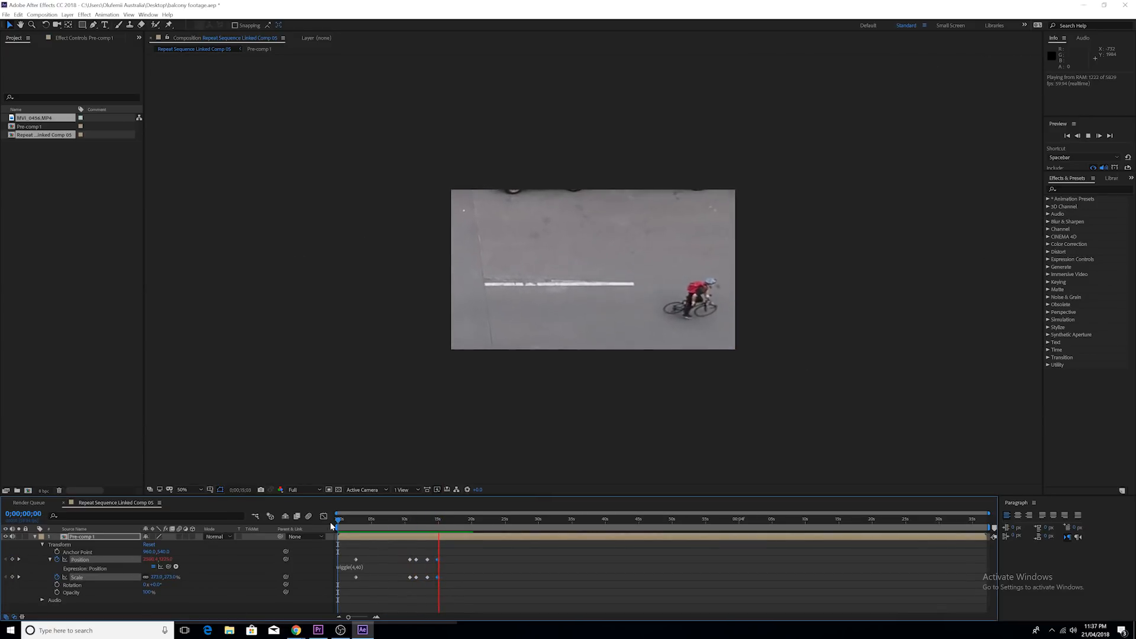
left_click(413, 520)
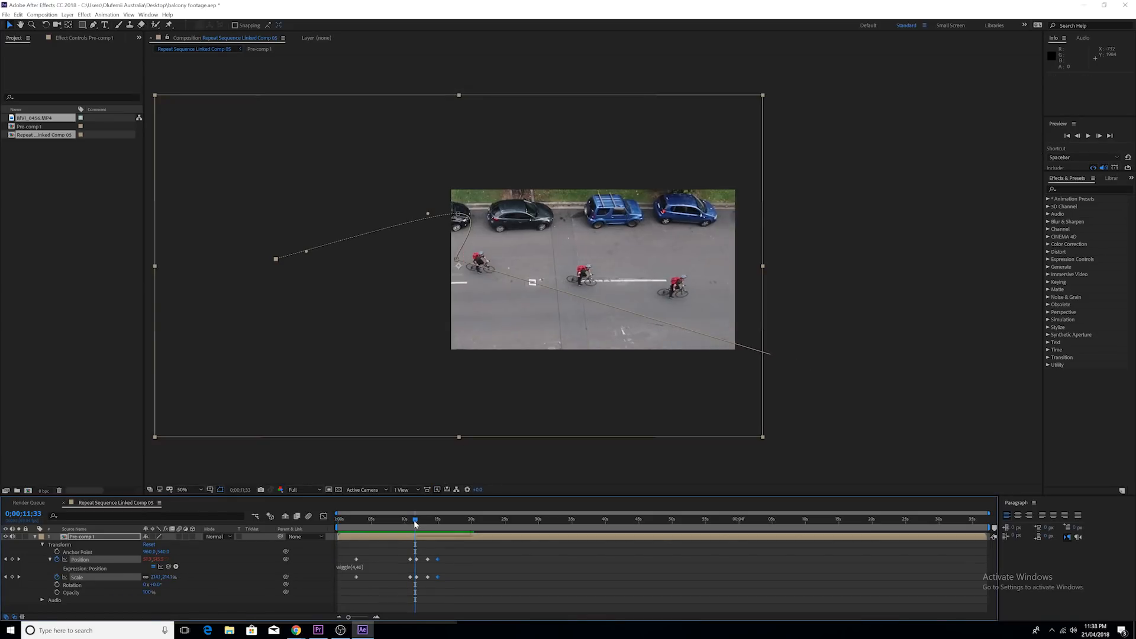